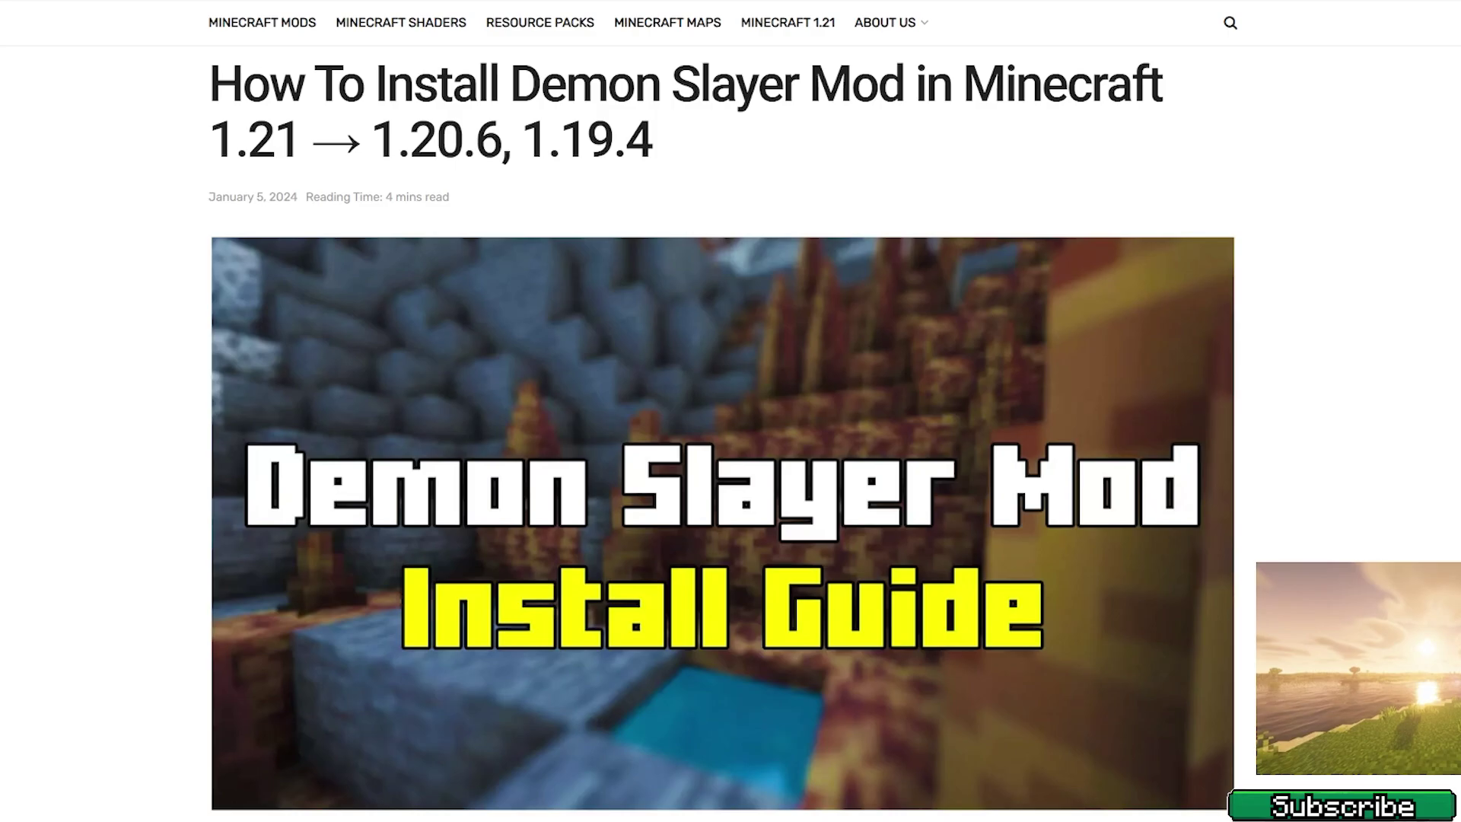
# Look through the Demon Slayer Mod install article down to its download links for Forge and the mod
pyautogui.scroll(-20, 723, 411)
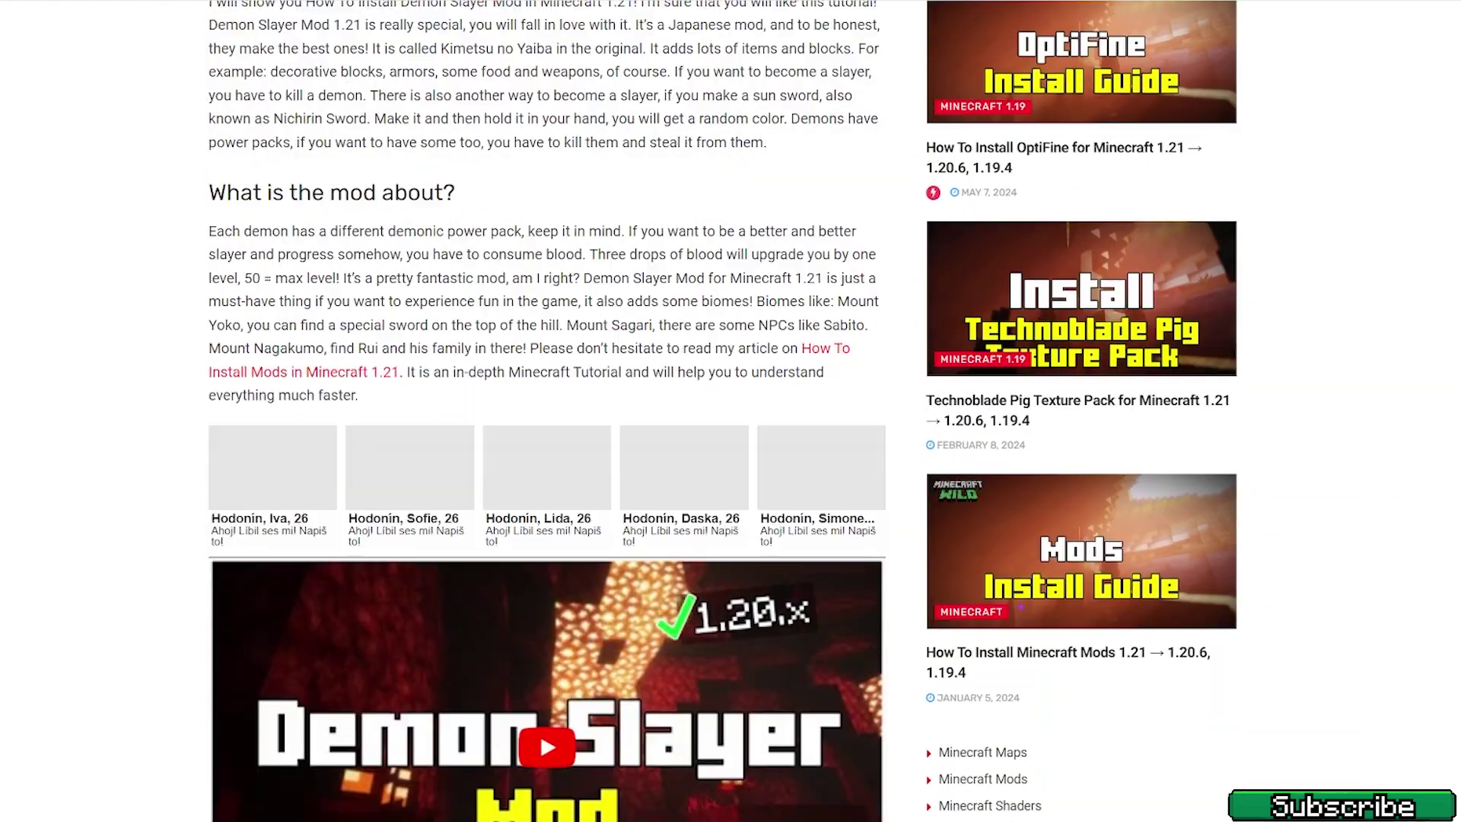
pyautogui.scroll(-4, 180, 204)
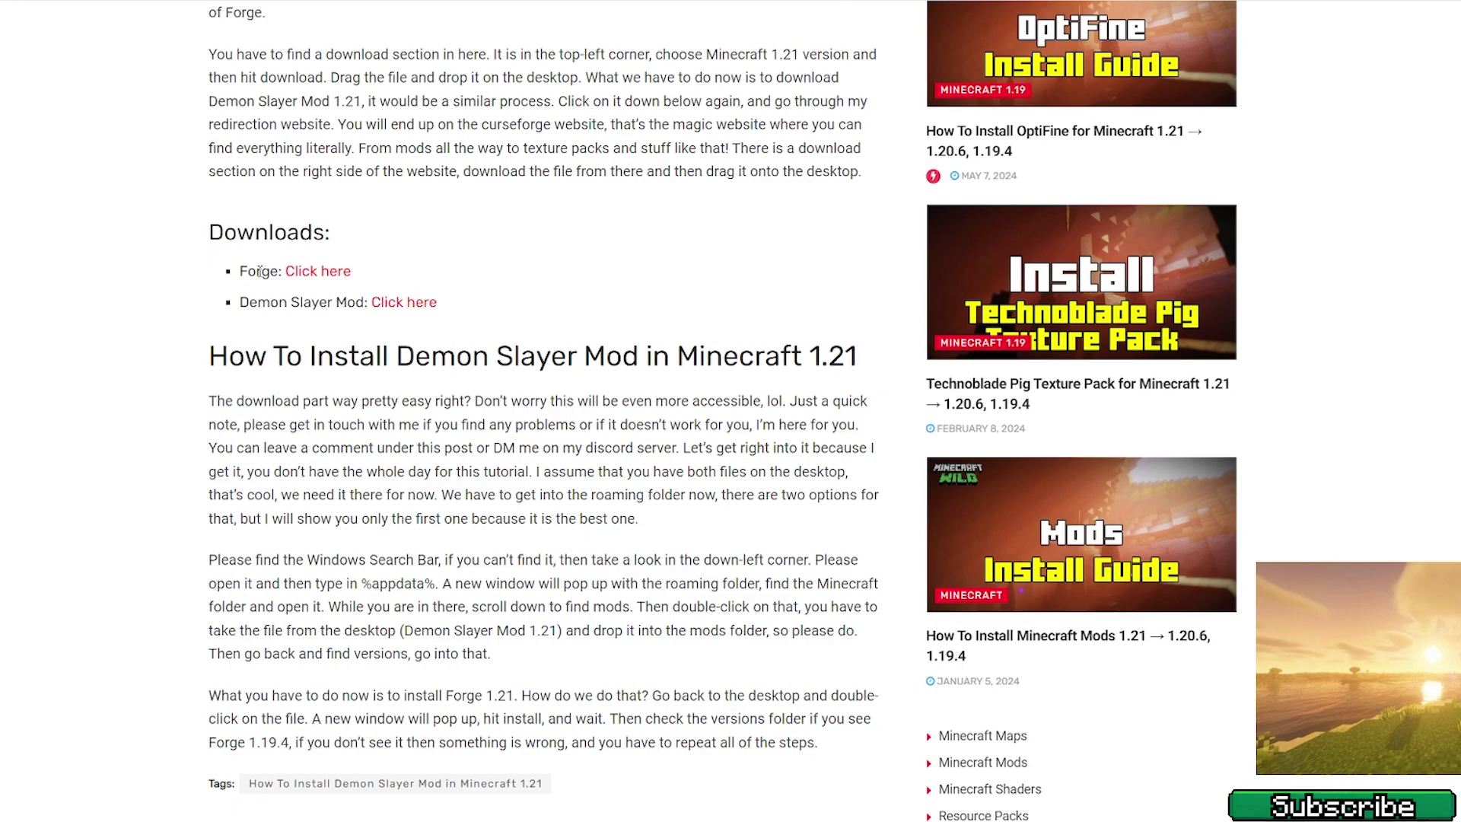
pyautogui.scroll(1, 259, 272)
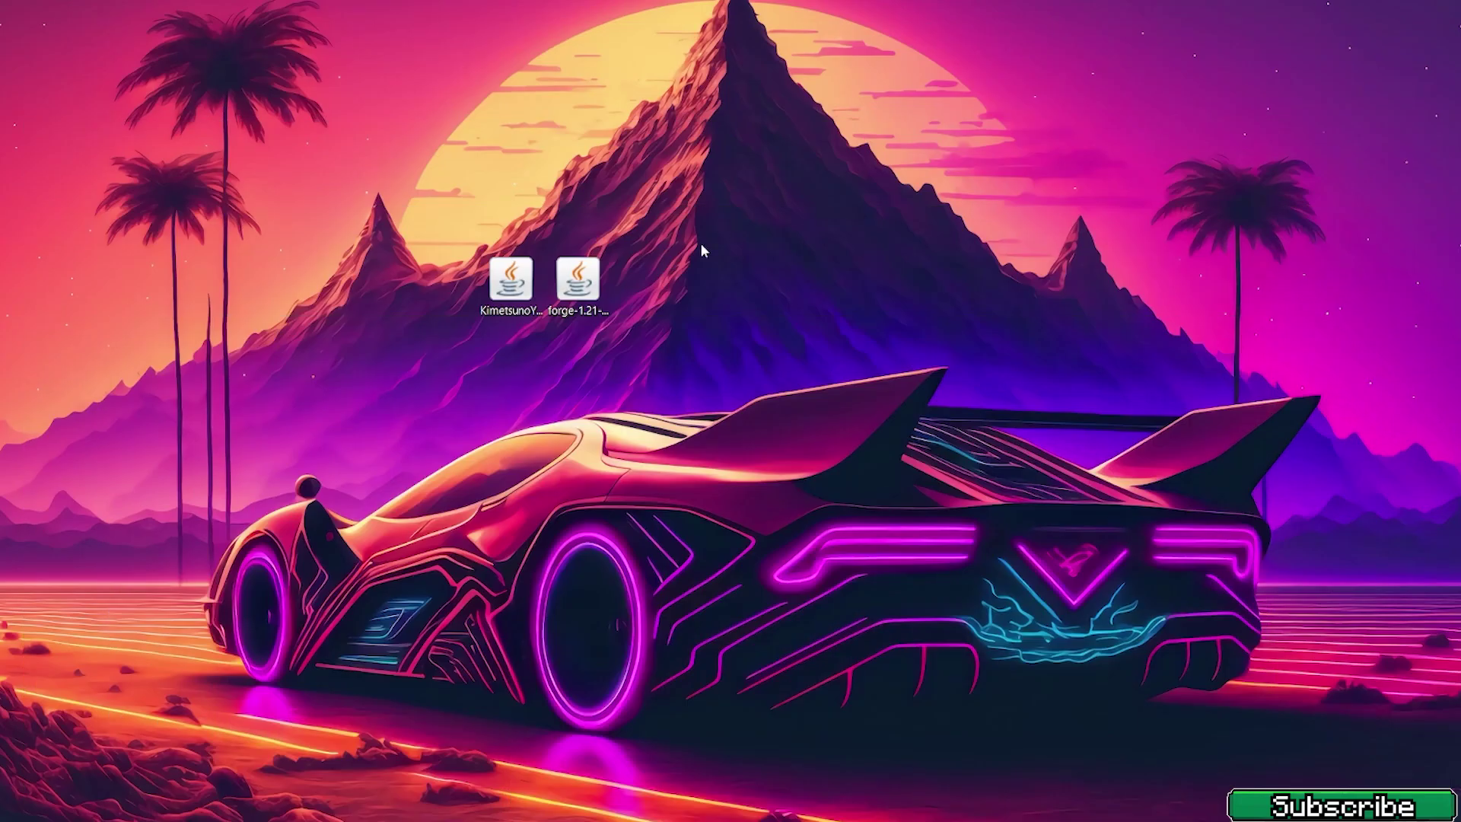
pyautogui.moveTo(587, 224); pyautogui.dragTo(437, 363)
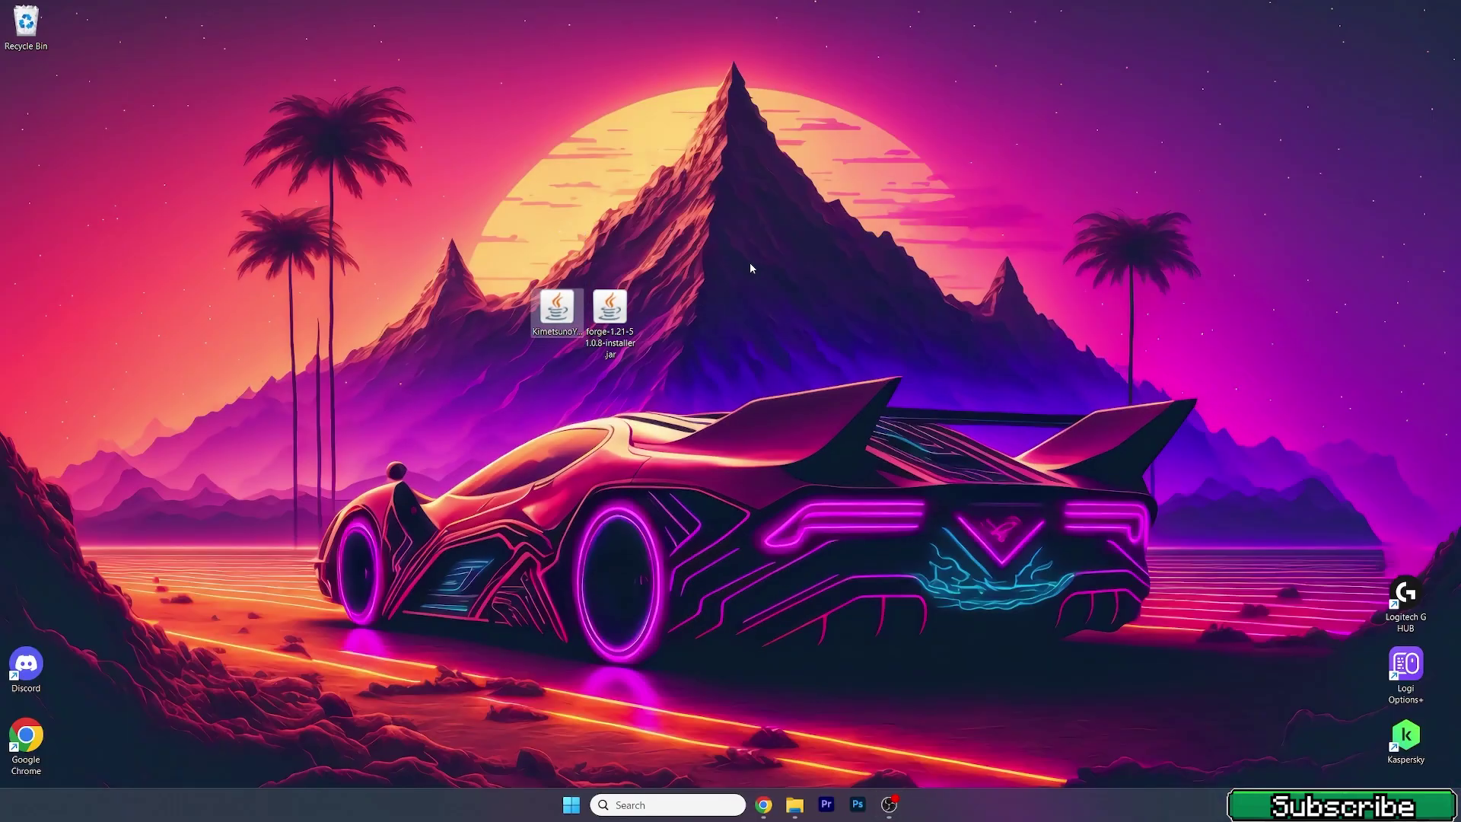
pyautogui.click(438, 369)
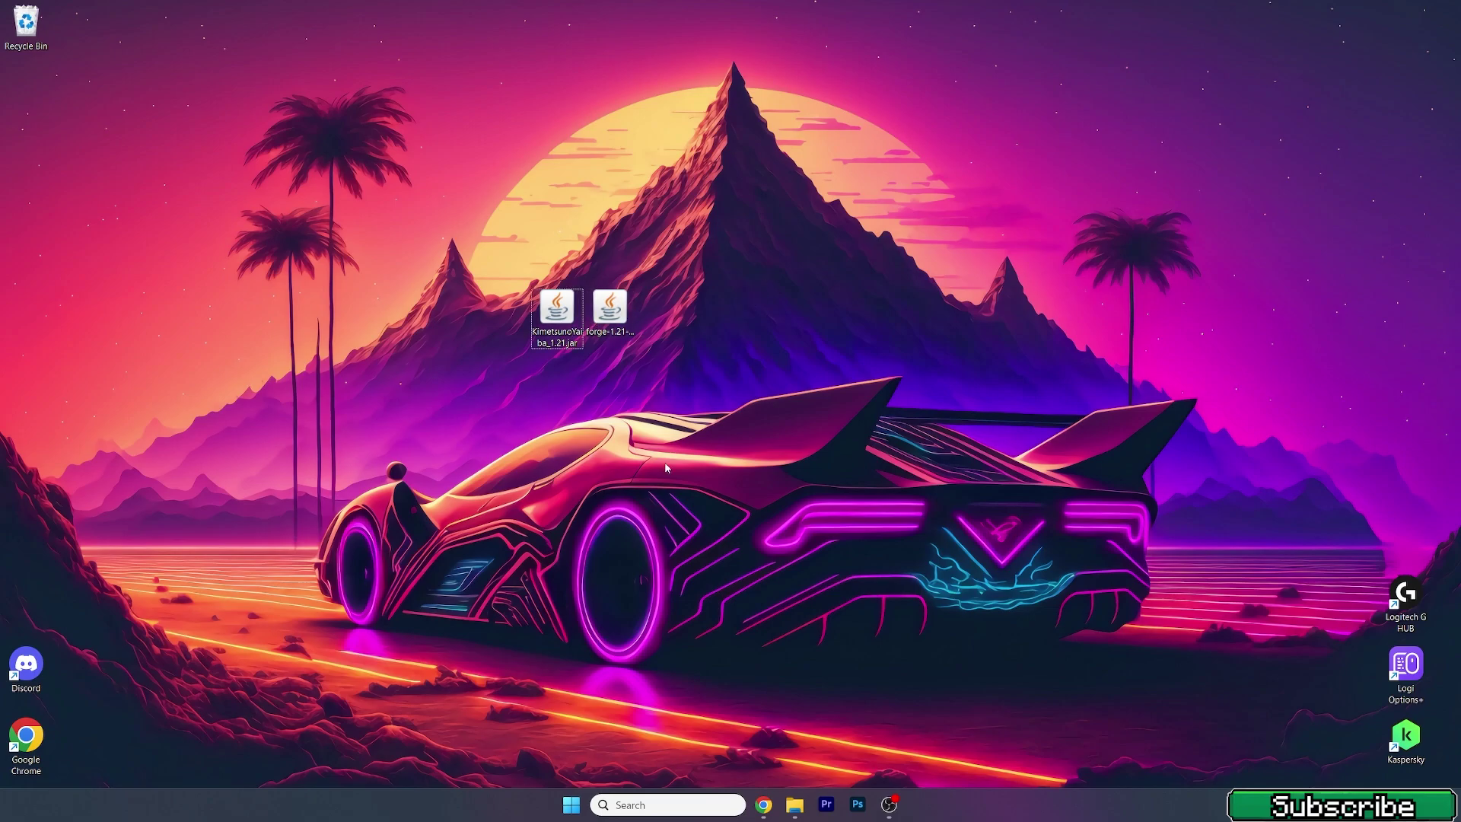
# Open the Roaming folder using %appdata% and move its window clear of the desktop jar files
pyautogui.press('super+s')
pyautogui.write('%')
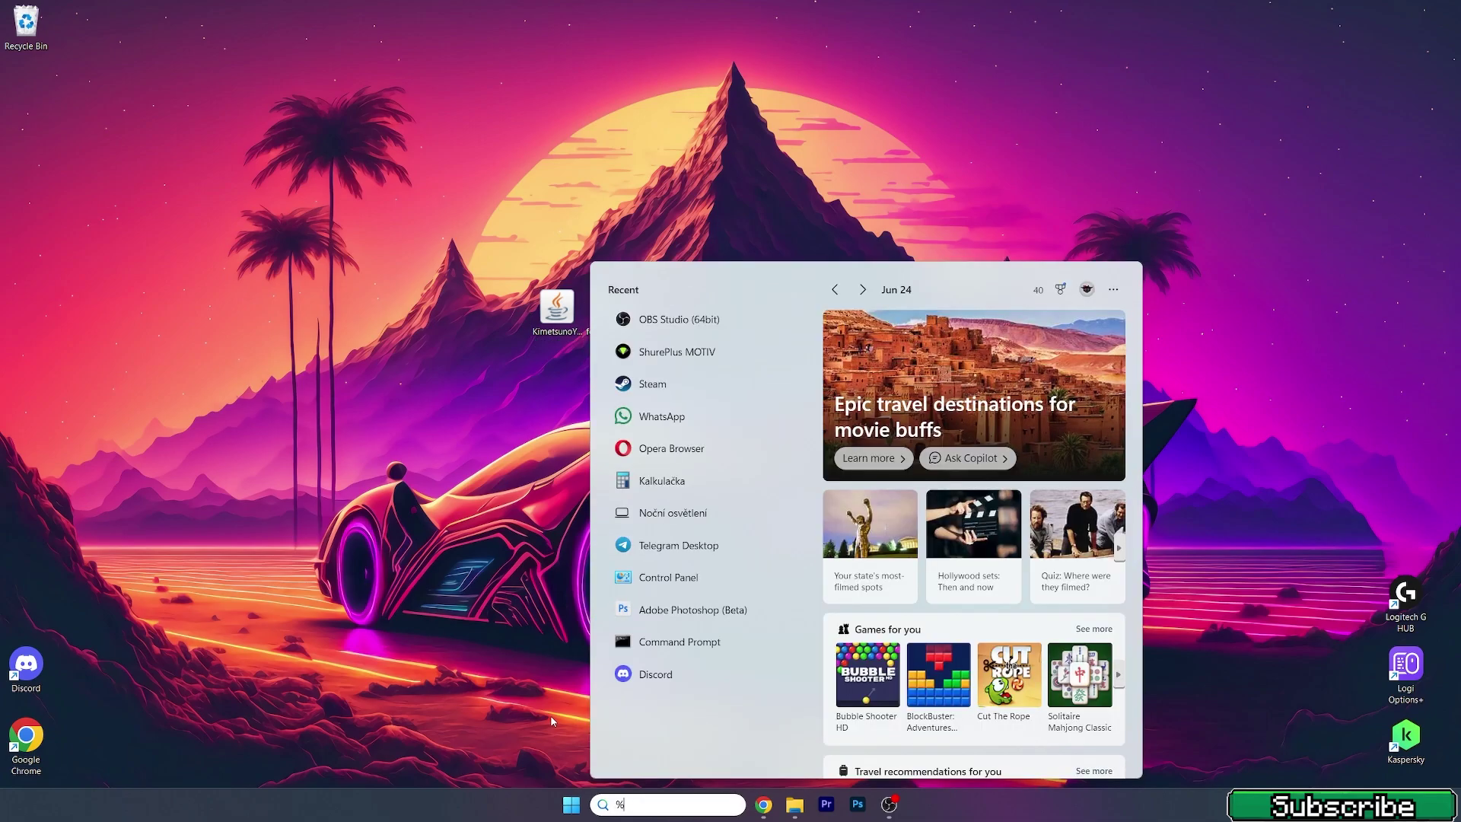
pyautogui.write('appdata%')
pyautogui.press('Return')
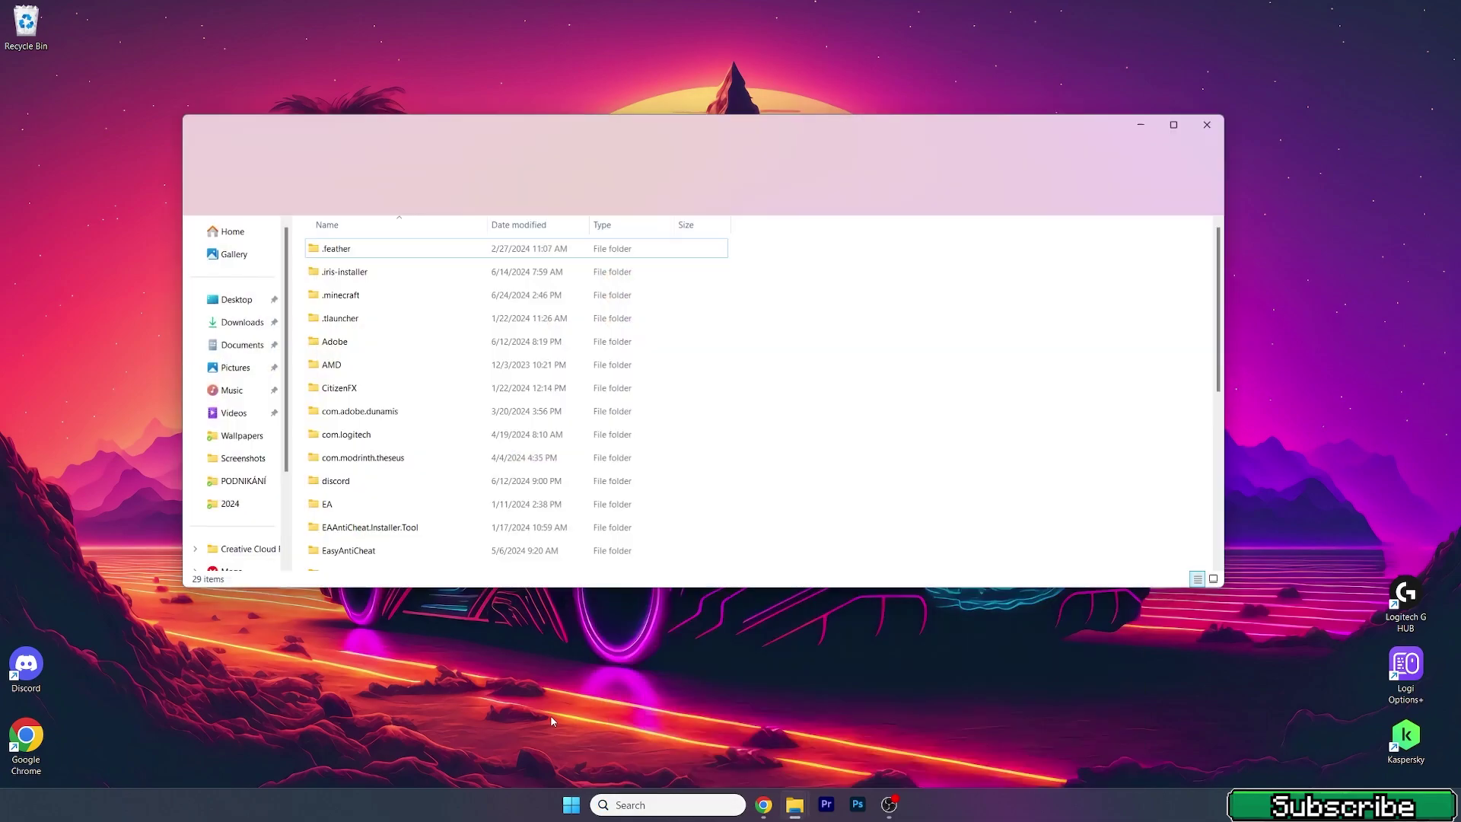
pyautogui.moveTo(527, 124); pyautogui.dragTo(1001, 230)
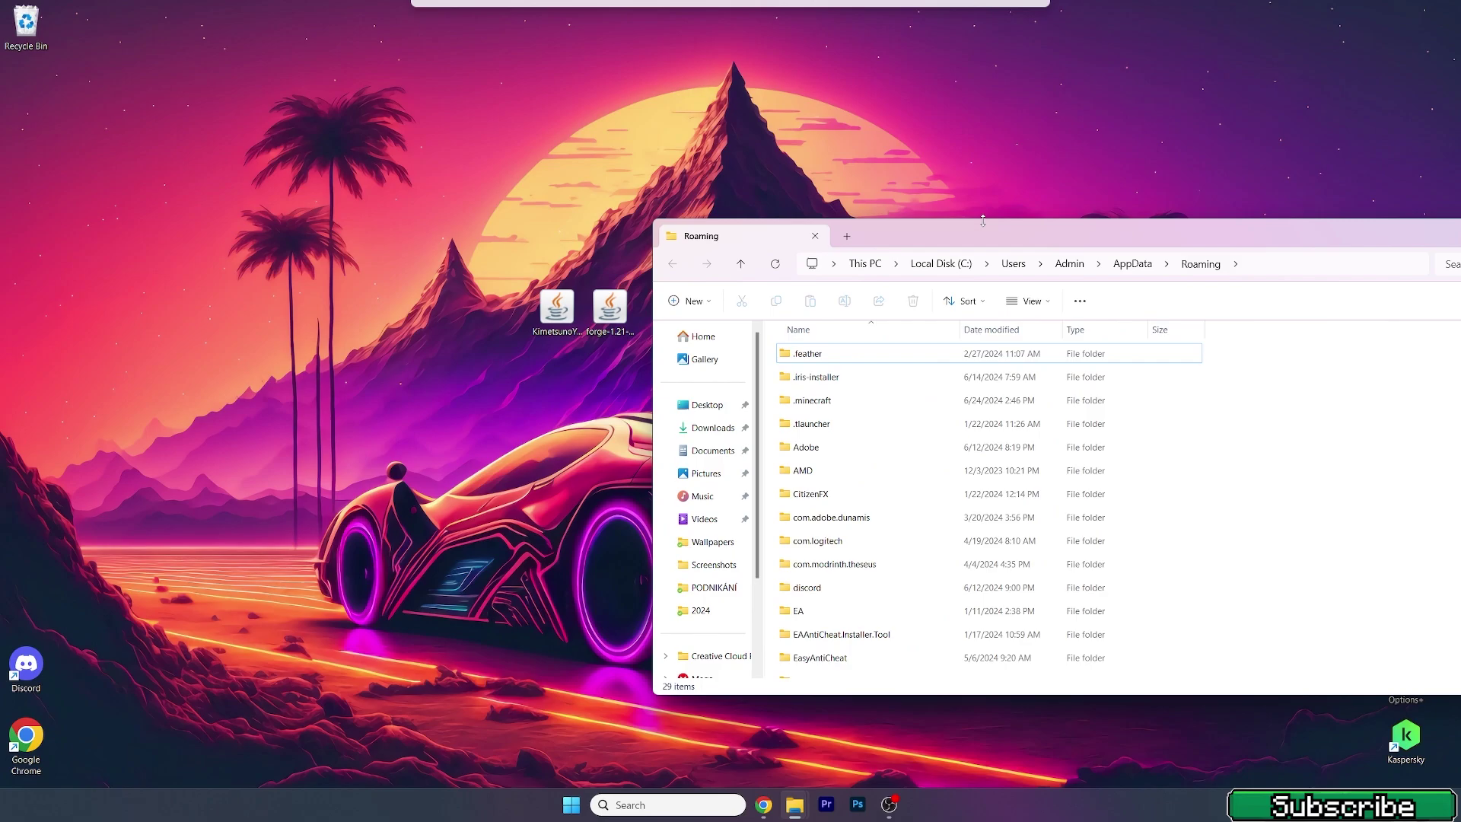
# Move KimetsunoYaiba_1.21.jar from the desktop into the mods folder inside .minecraft
pyautogui.doubleClick(812, 401)
pyautogui.click(808, 401)
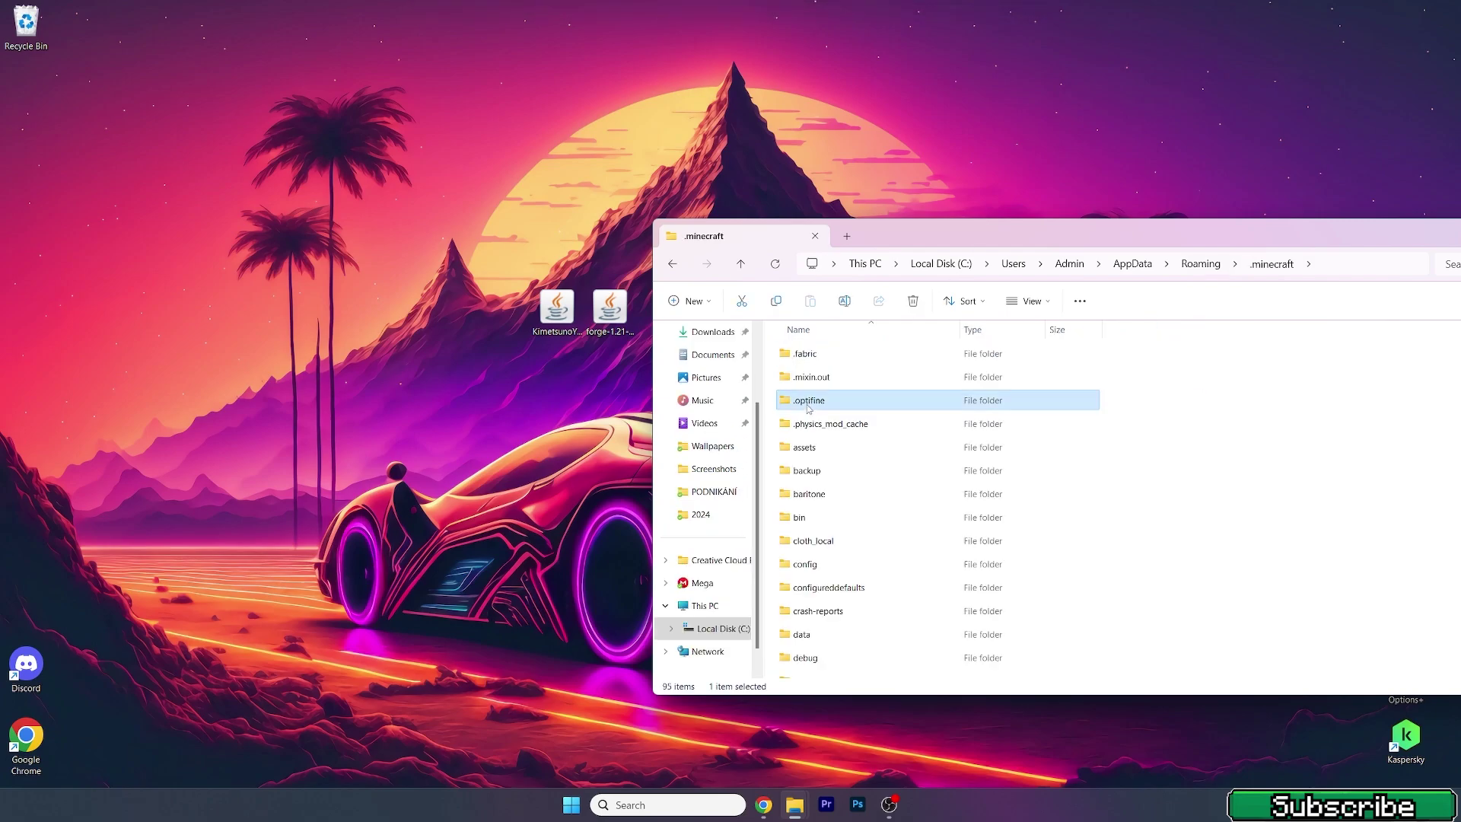
pyautogui.scroll(-8, 807, 404)
pyautogui.doubleClick(800, 372)
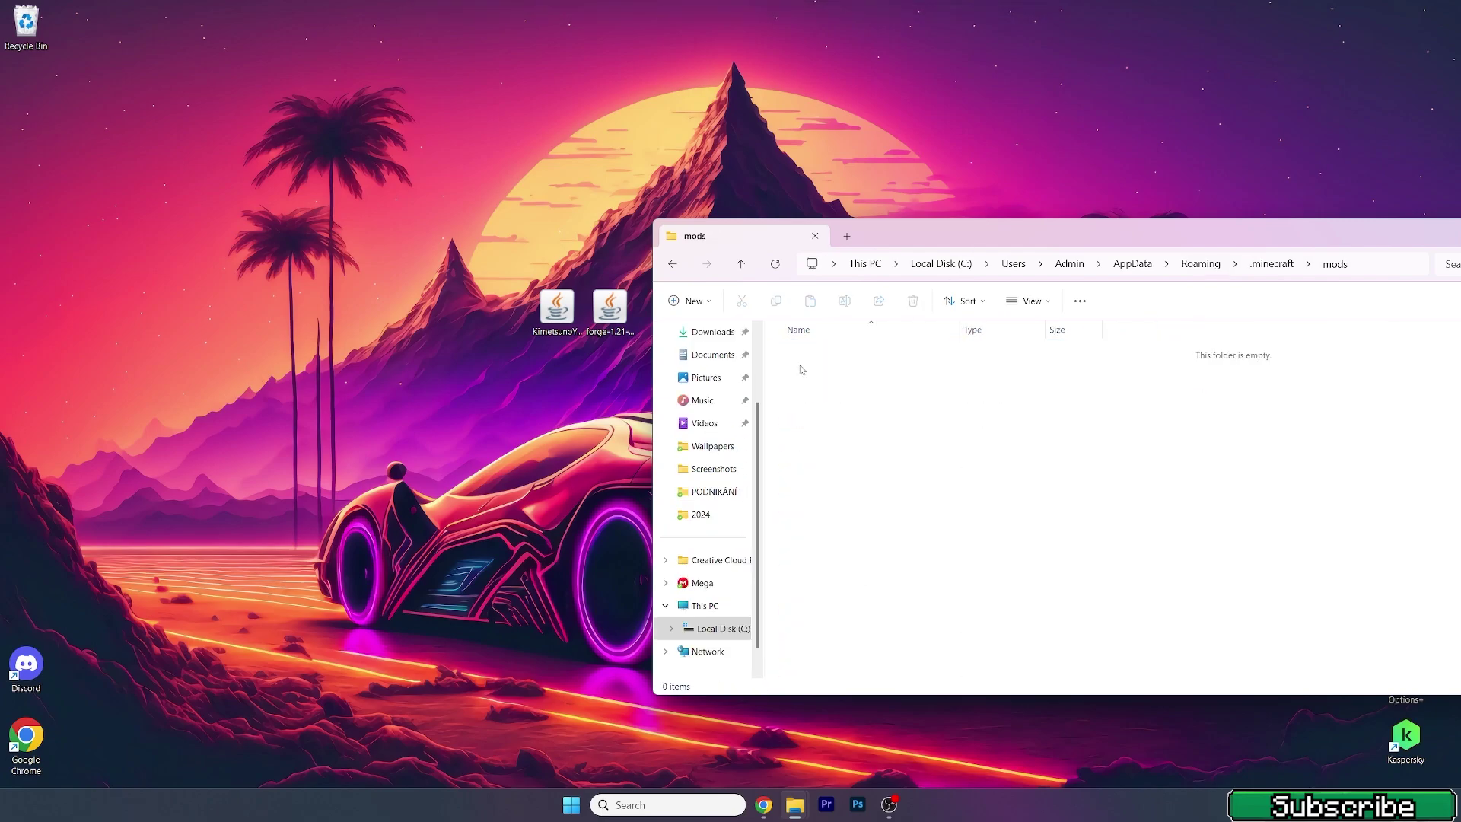
pyautogui.moveTo(557, 308); pyautogui.dragTo(889, 354)
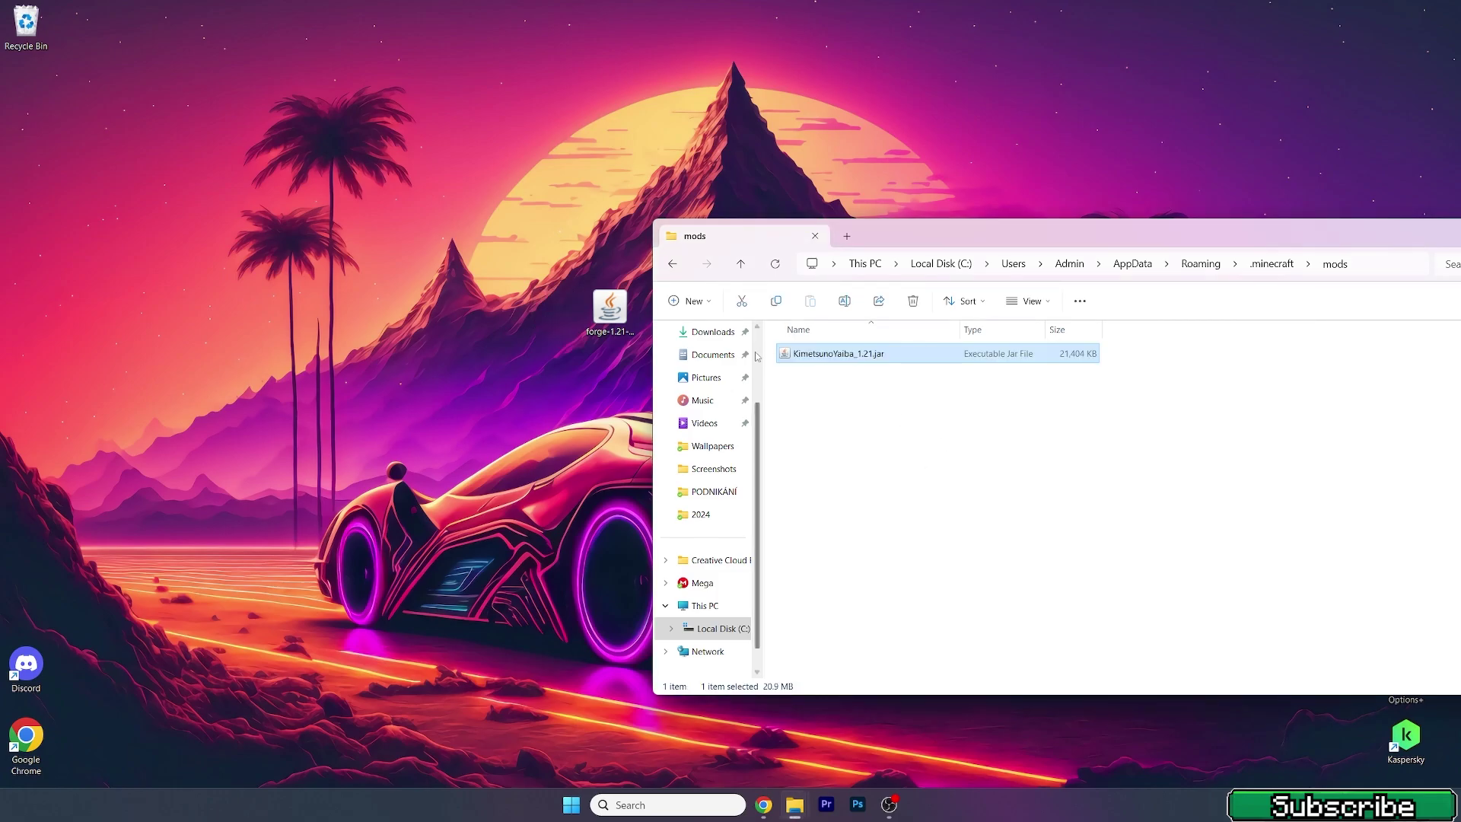
# Return to the .minecraft folder and open its versions folder
pyautogui.click(673, 263)
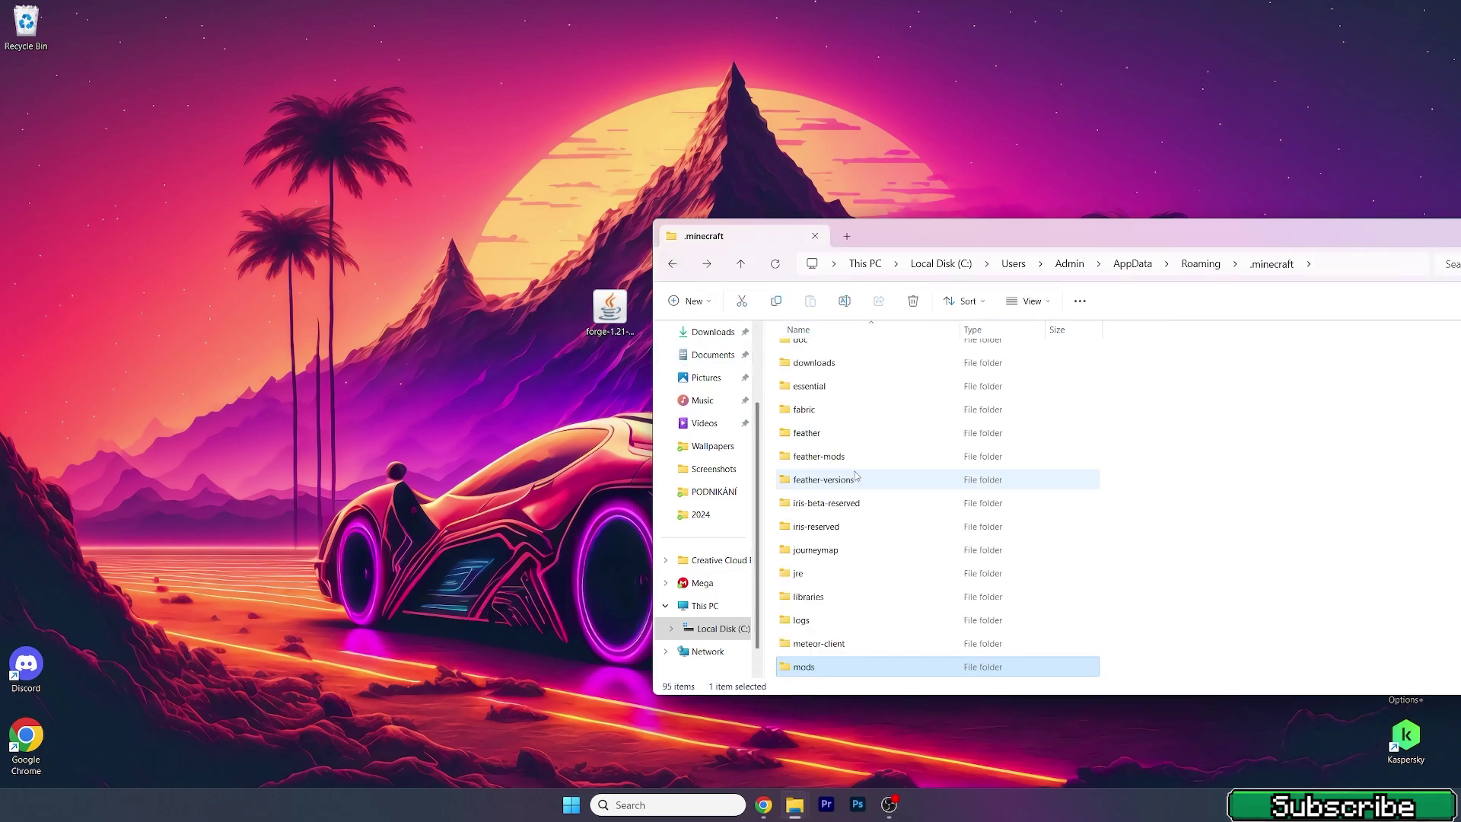
pyautogui.scroll(-9, 847, 470)
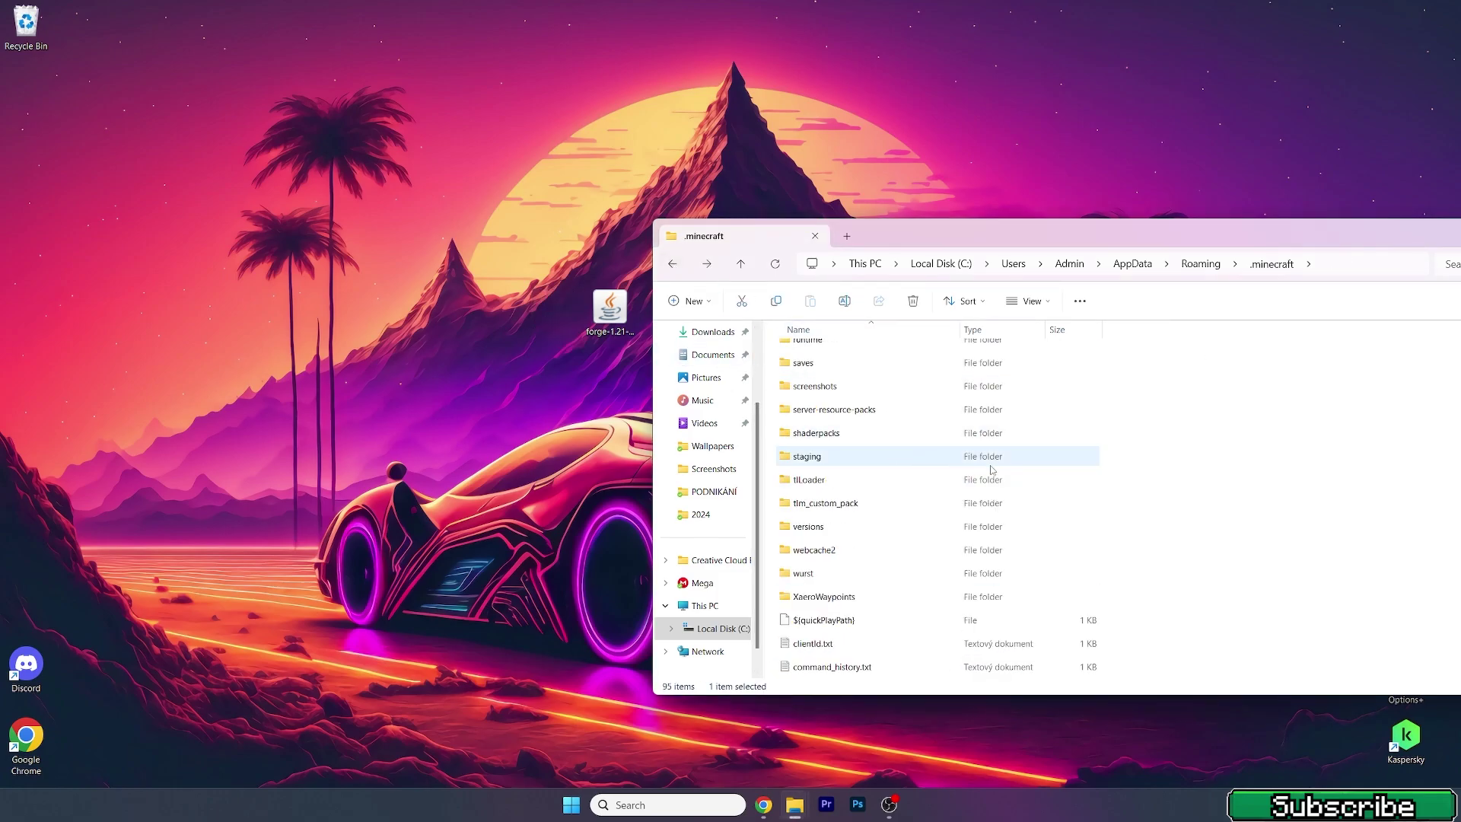
pyautogui.doubleClick(836, 526)
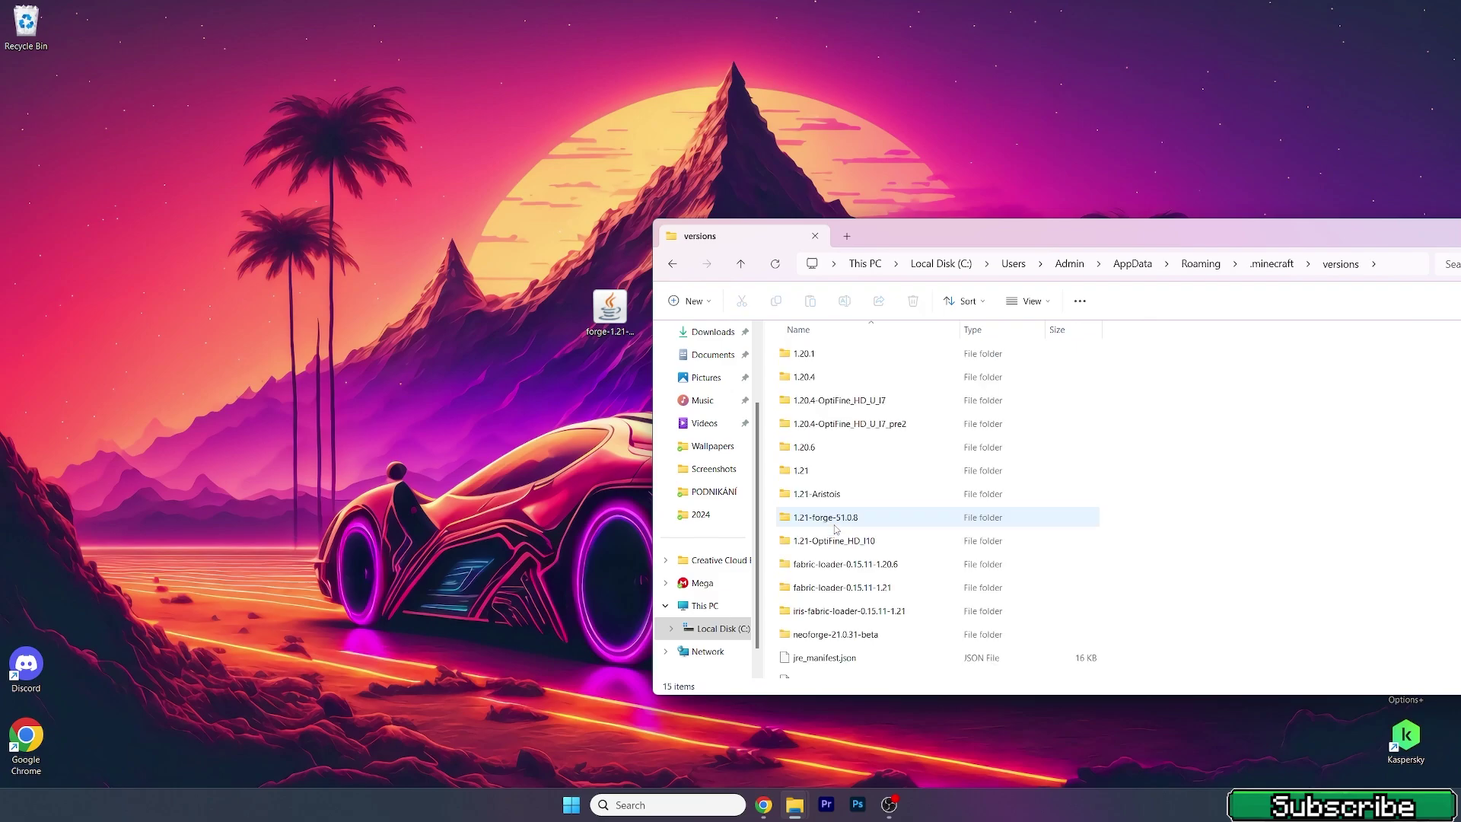
# Run the forge-1.21-51.0.8 installer from the desktop and install the client into the .minecraft folder
pyautogui.click(617, 320)
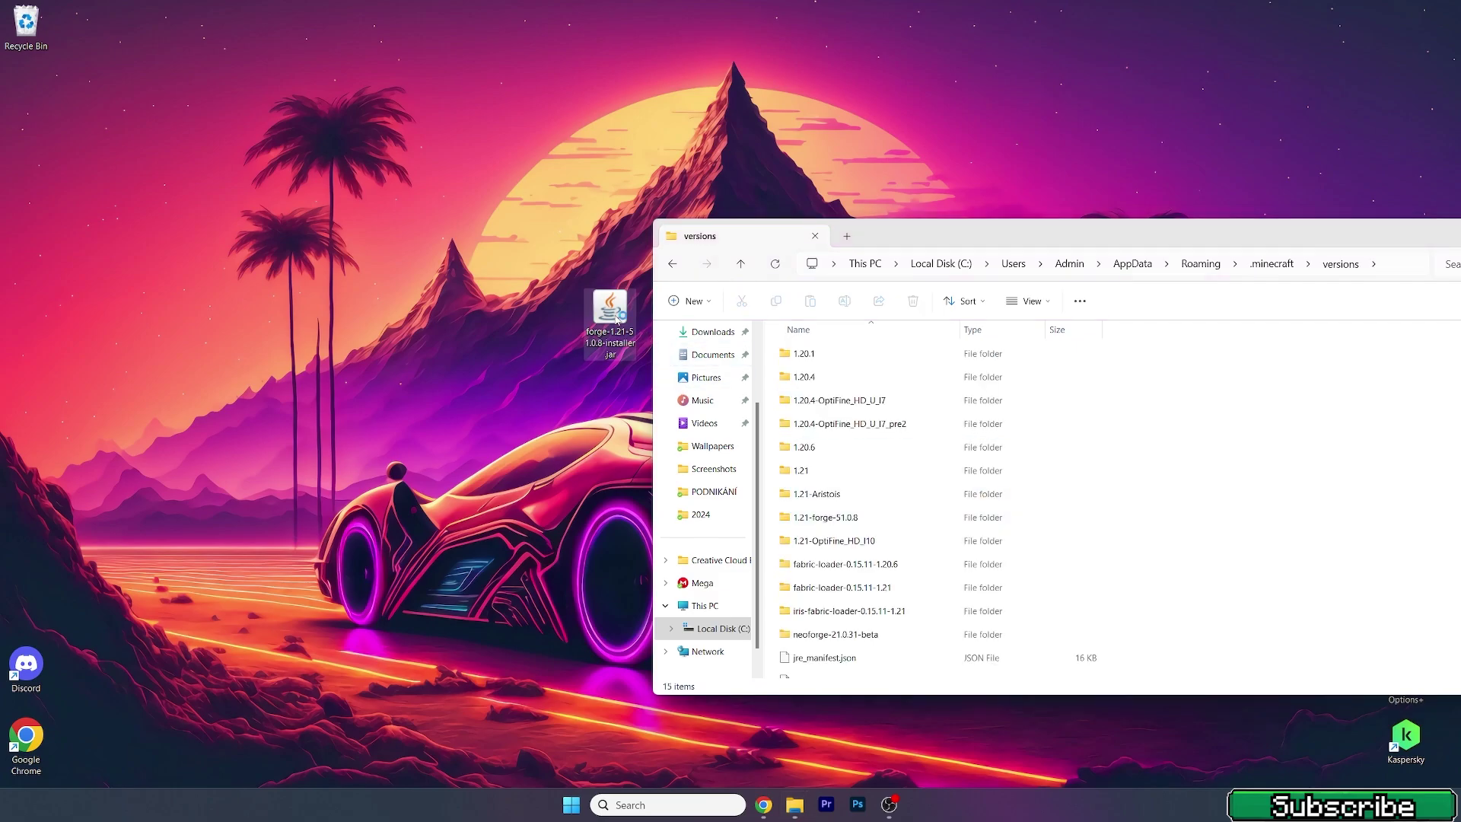
pyautogui.doubleClick(617, 319)
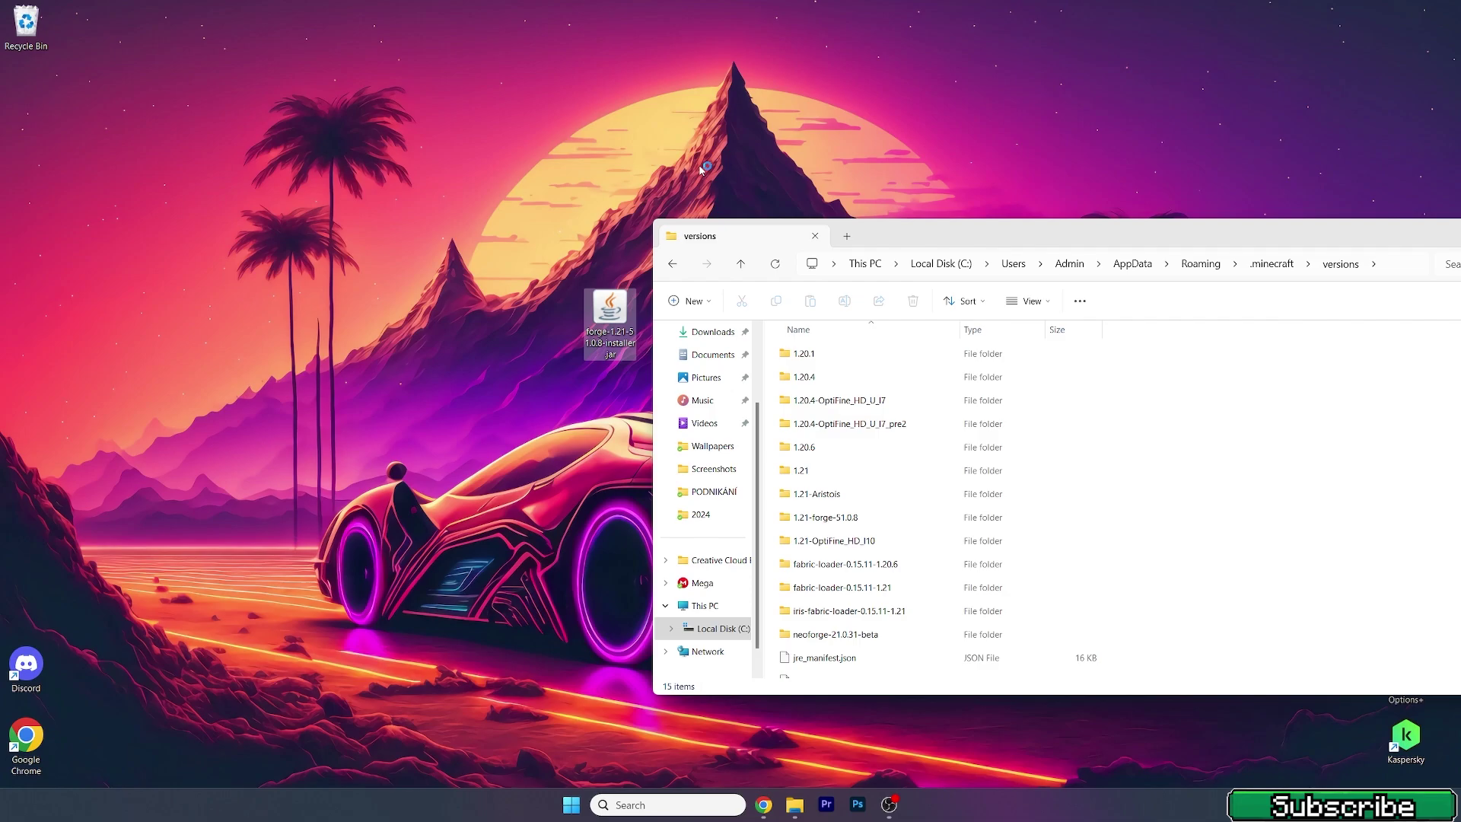
pyautogui.moveTo(890, 223); pyautogui.dragTo(882, 704)
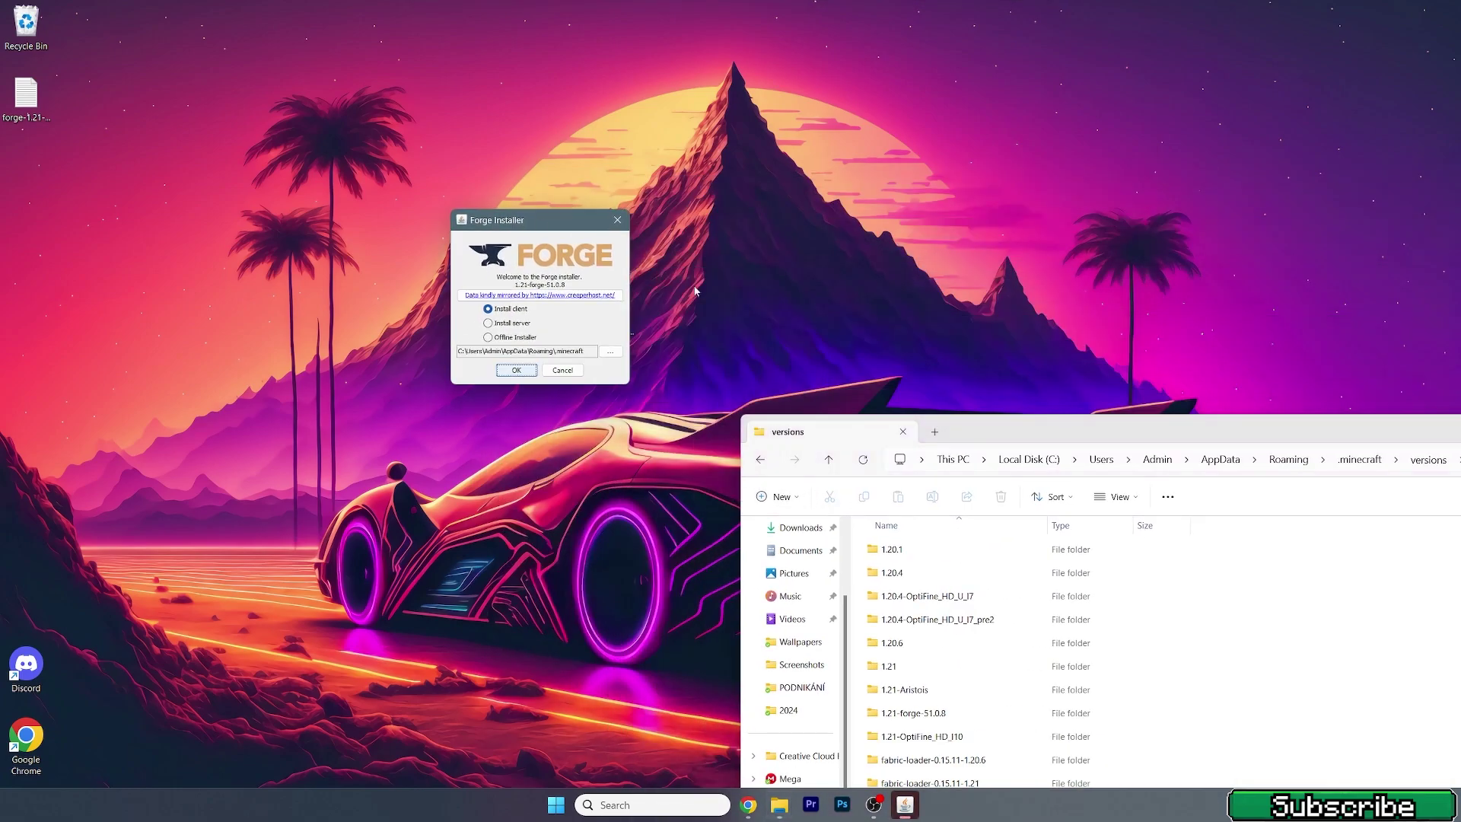
pyautogui.moveTo(744, 710); pyautogui.dragTo(641, 203)
pyautogui.click(490, 227)
pyautogui.moveTo(490, 227); pyautogui.dragTo(701, 325)
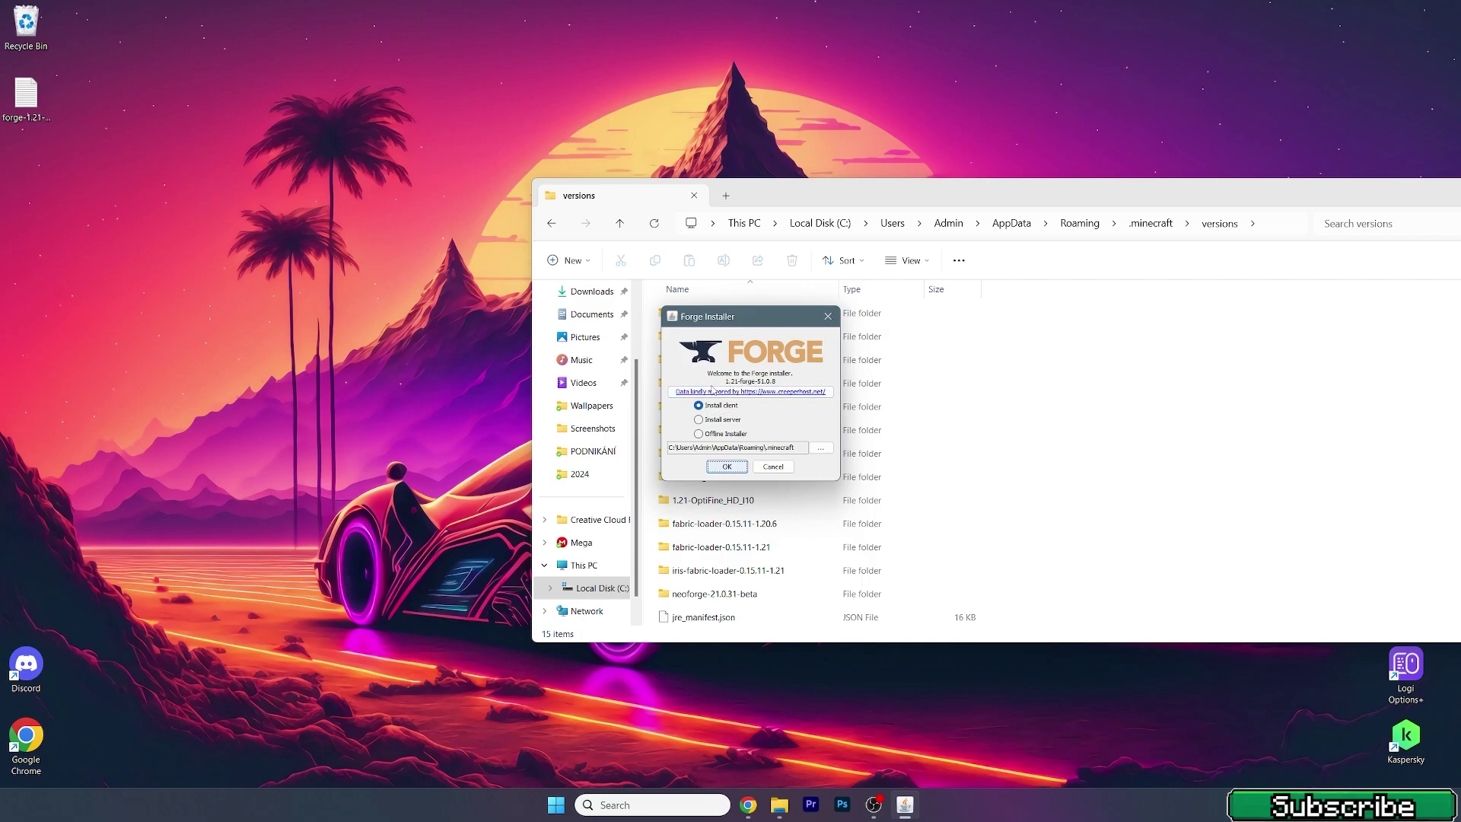
pyautogui.click(720, 467)
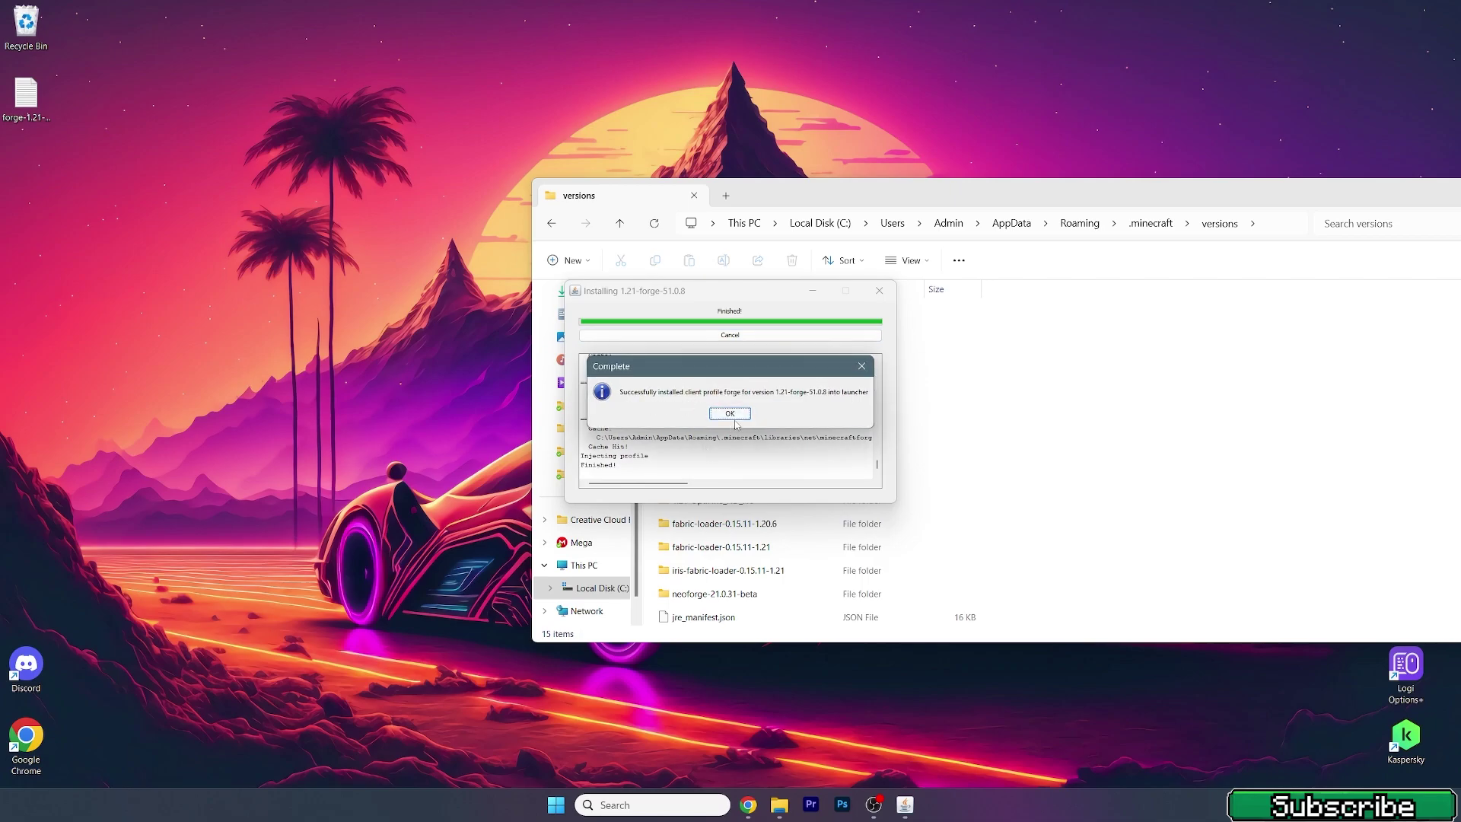
pyautogui.click(736, 416)
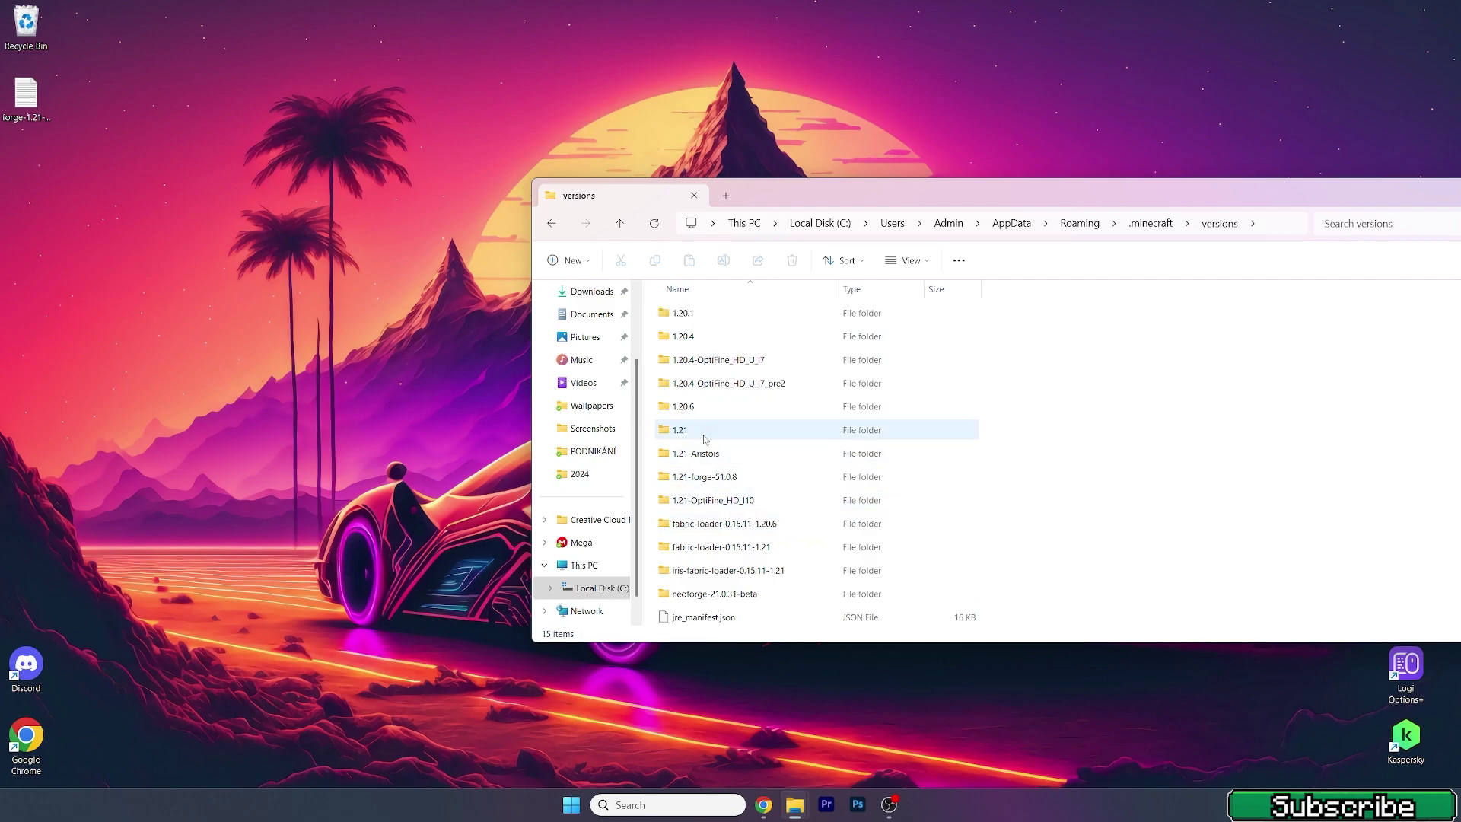
# Check the versions folder for the 1.21-forge-51.0.8 entry and close the folder window
pyautogui.click(700, 479)
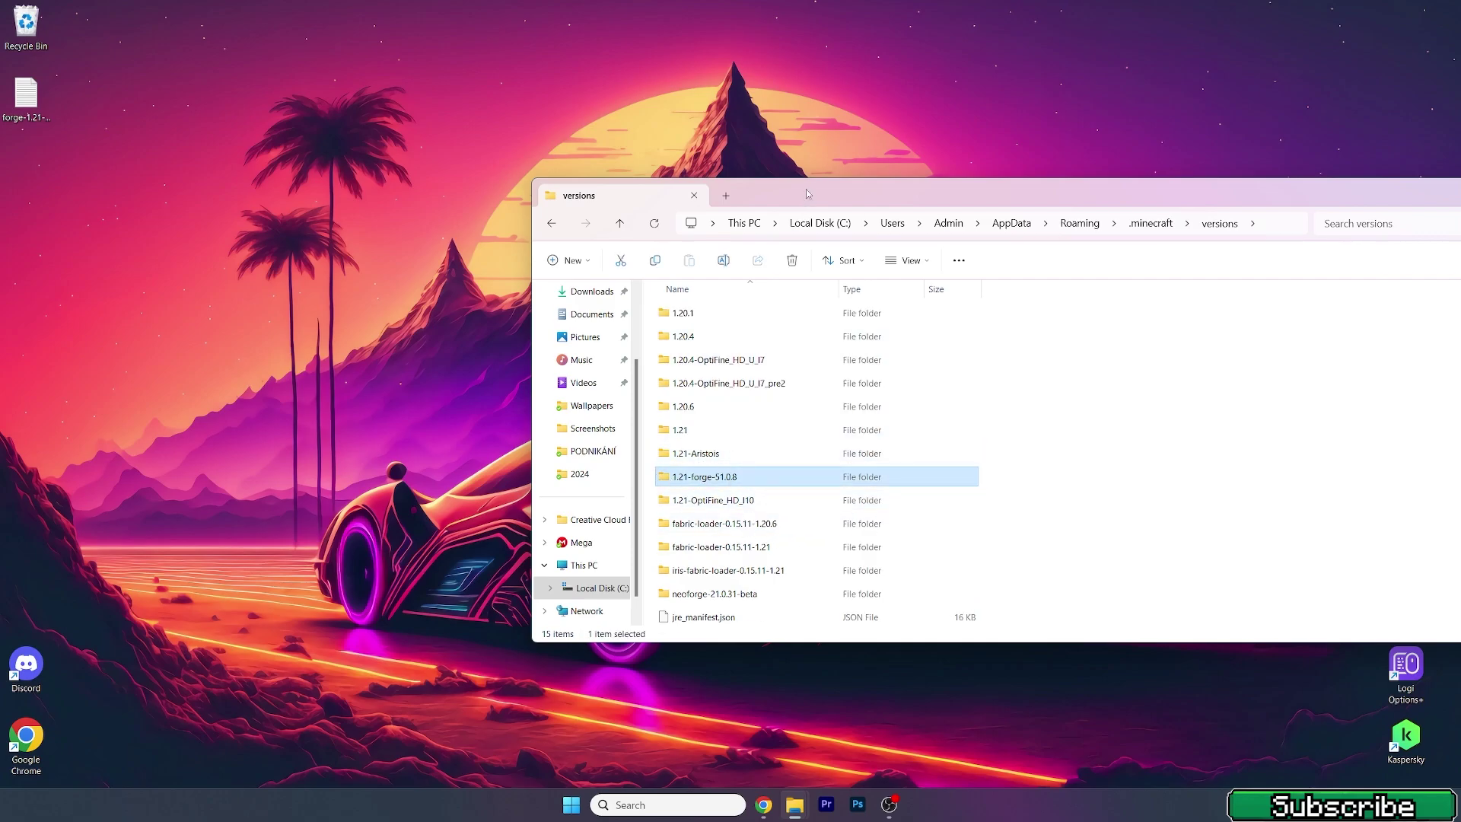
pyautogui.moveTo(806, 193); pyautogui.dragTo(619, 171)
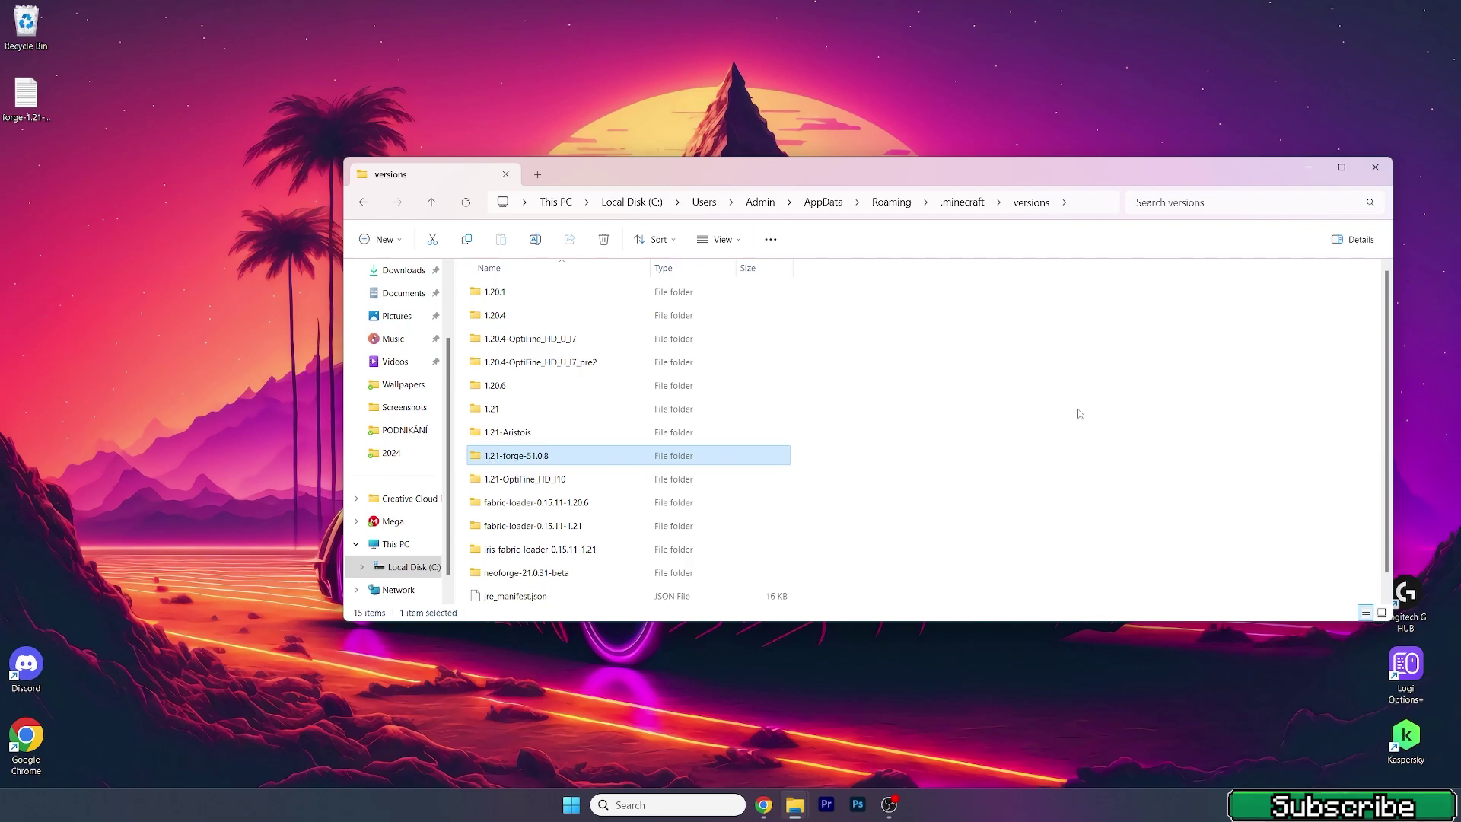
pyautogui.click(1376, 167)
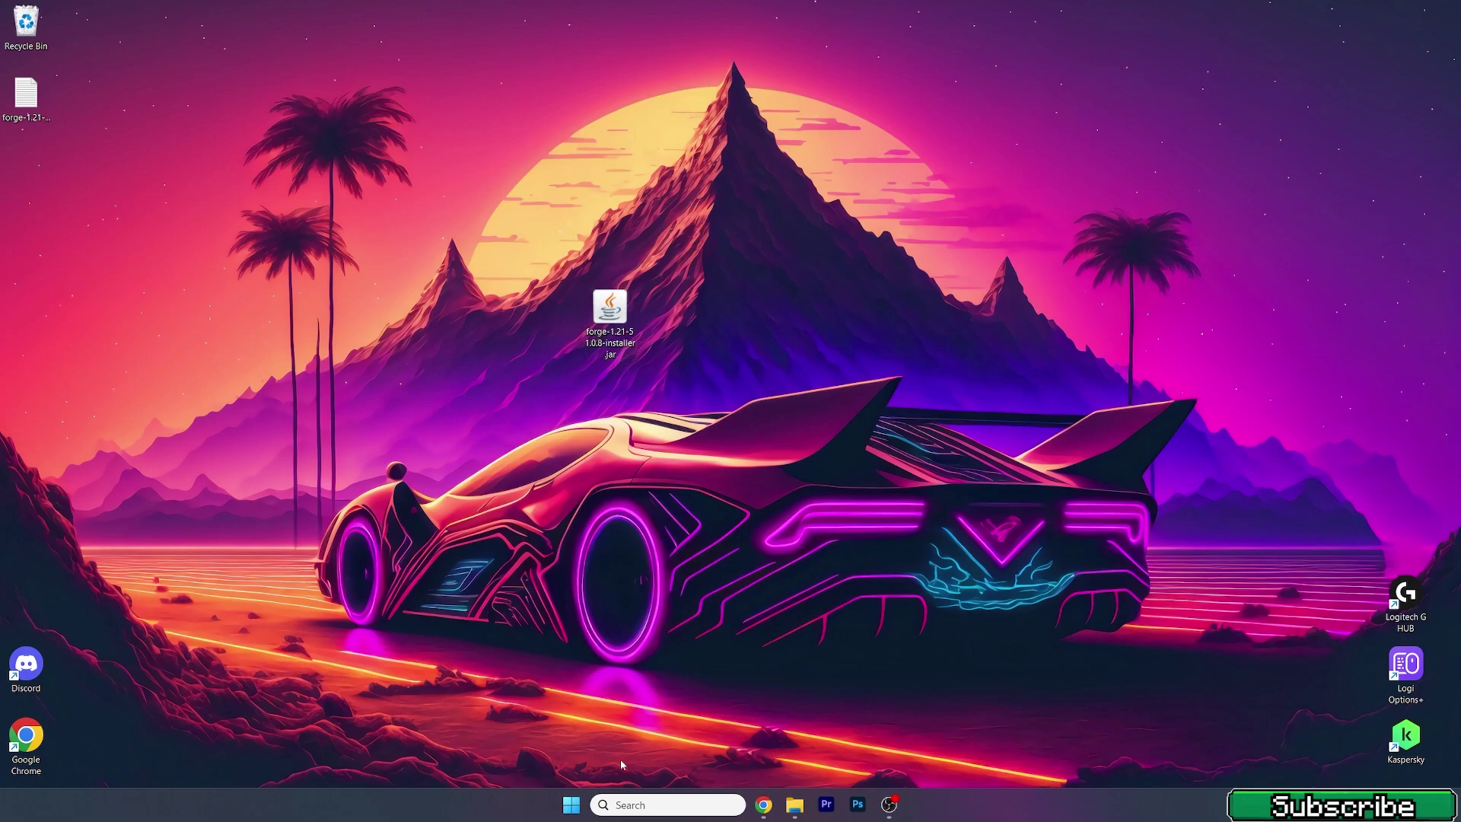
# Open Minecraft Launcher, choose the forge installation 1.21-forge-51.0.8 and start the game
pyautogui.click(572, 807)
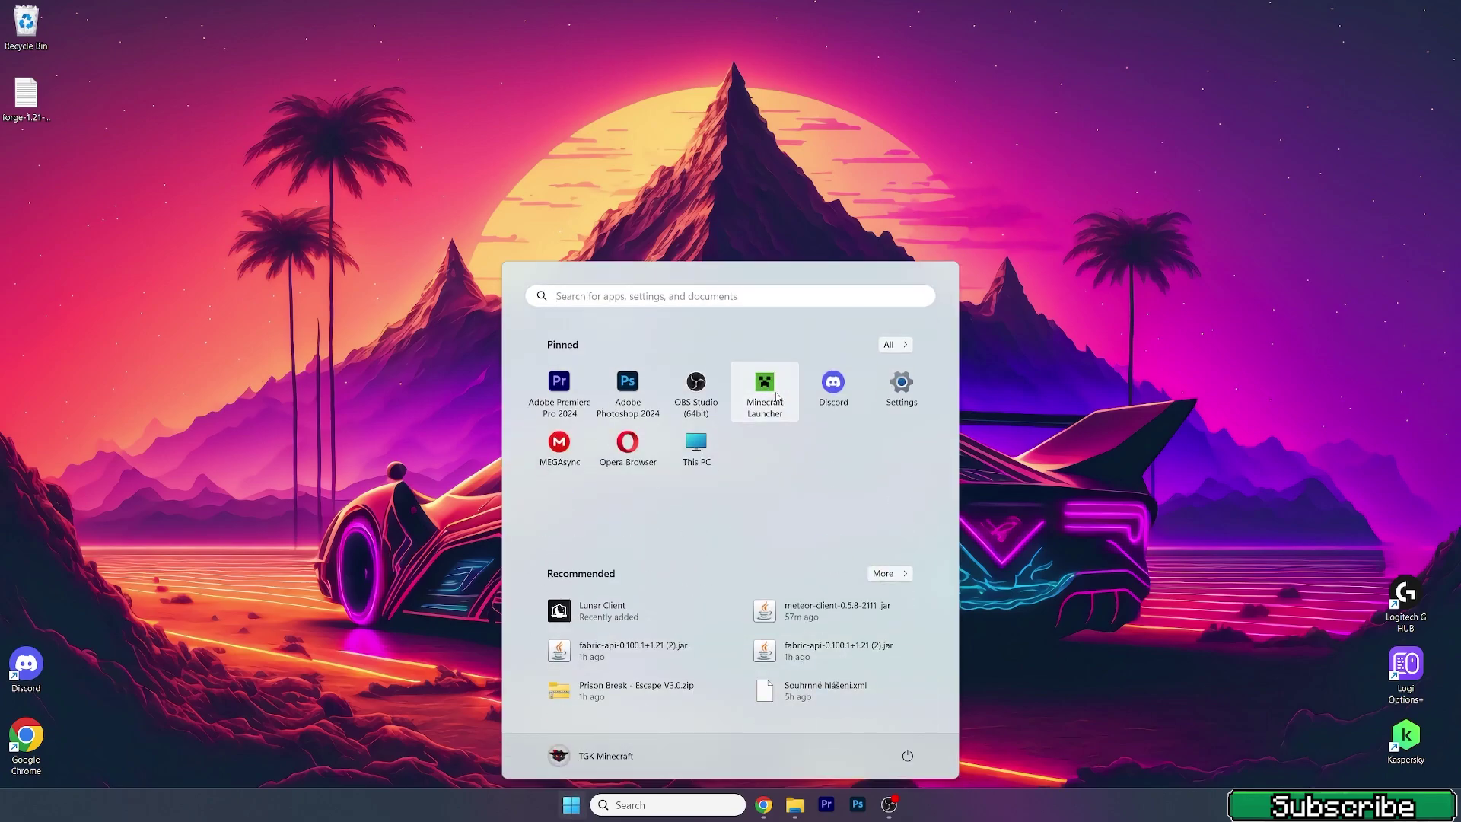
pyautogui.click(777, 396)
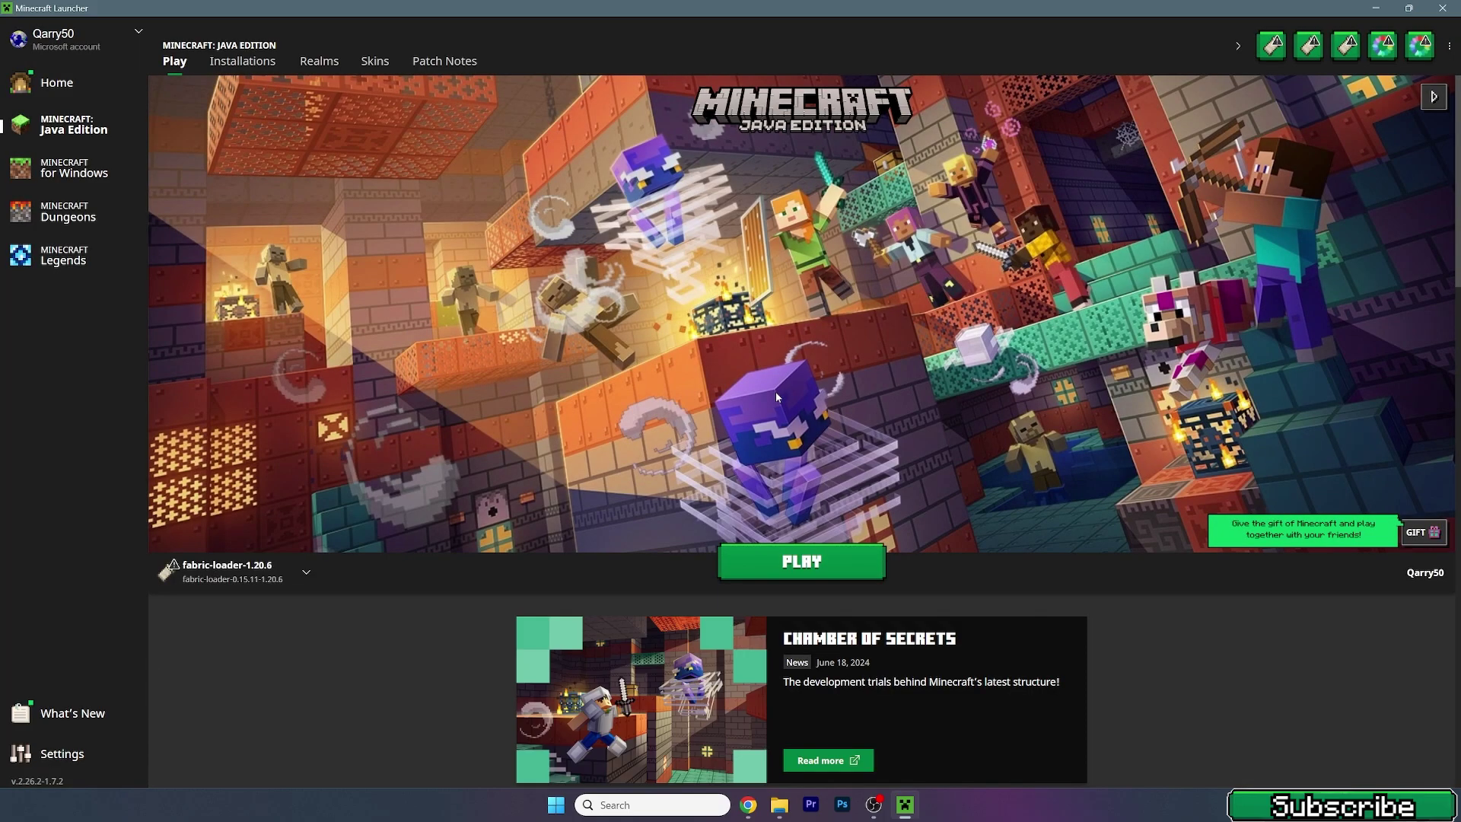
pyautogui.click(251, 570)
pyautogui.scroll(-3, 266, 464)
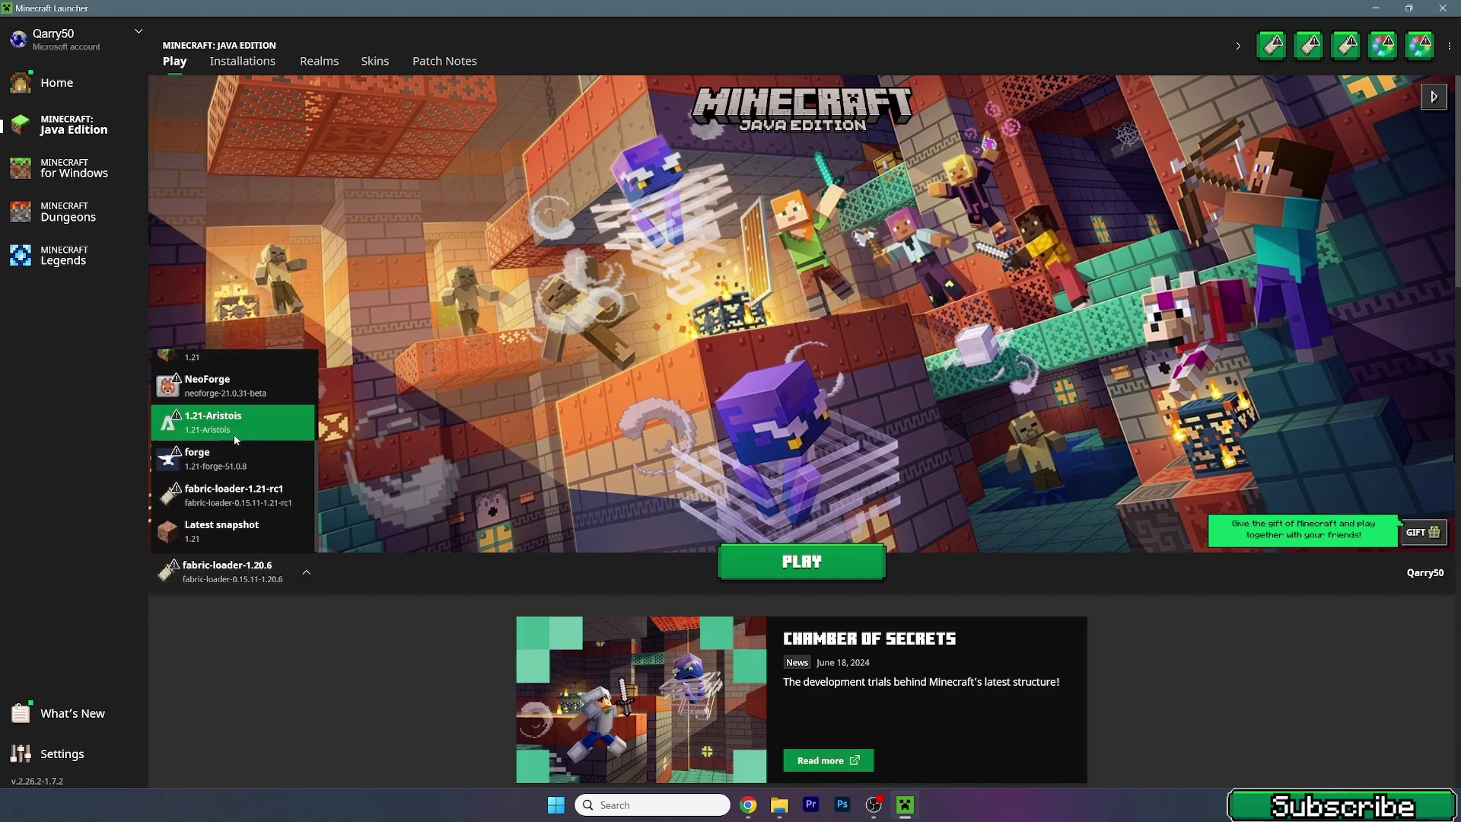
pyautogui.click(278, 469)
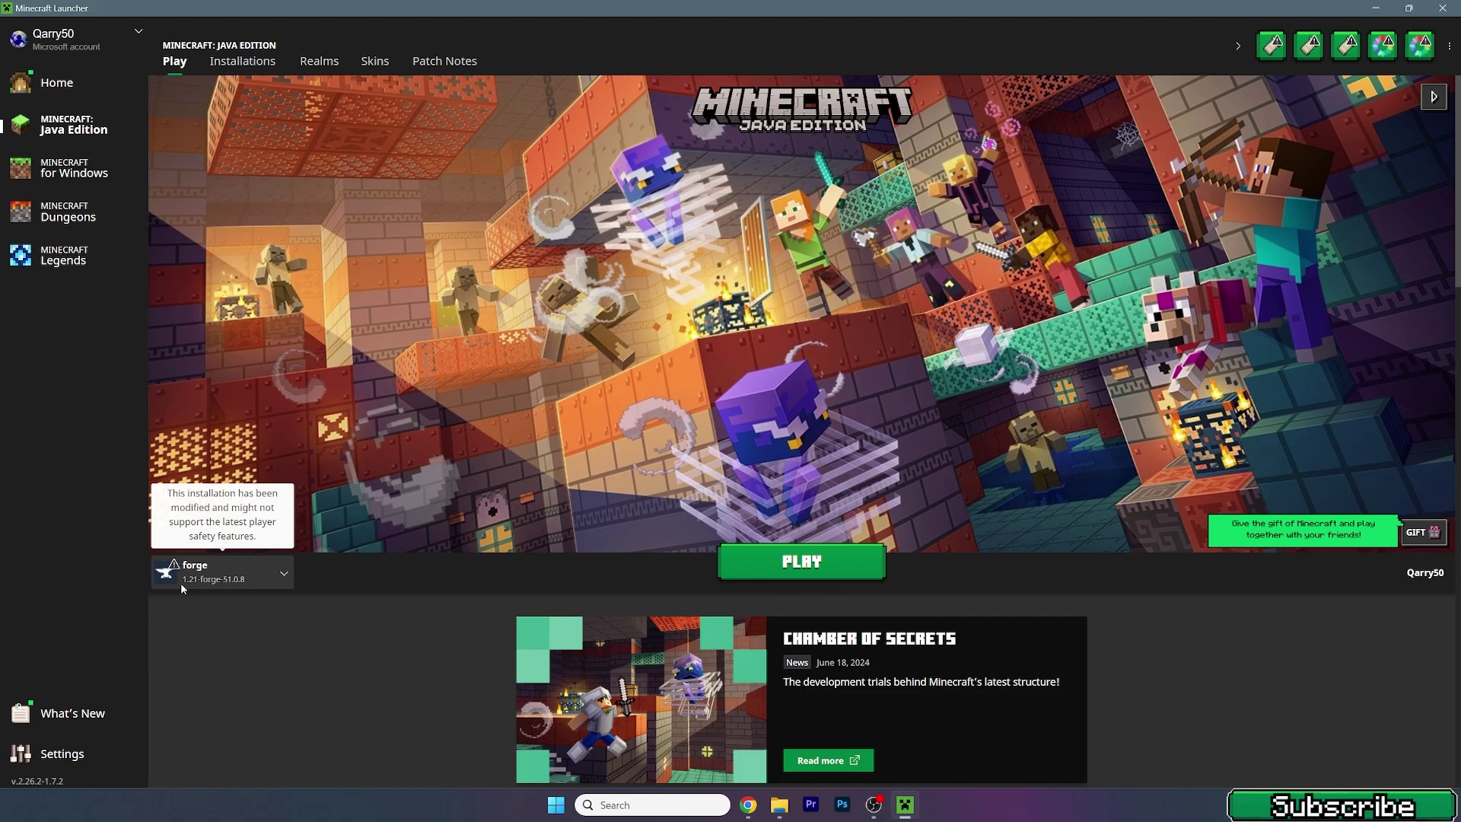
pyautogui.click(753, 565)
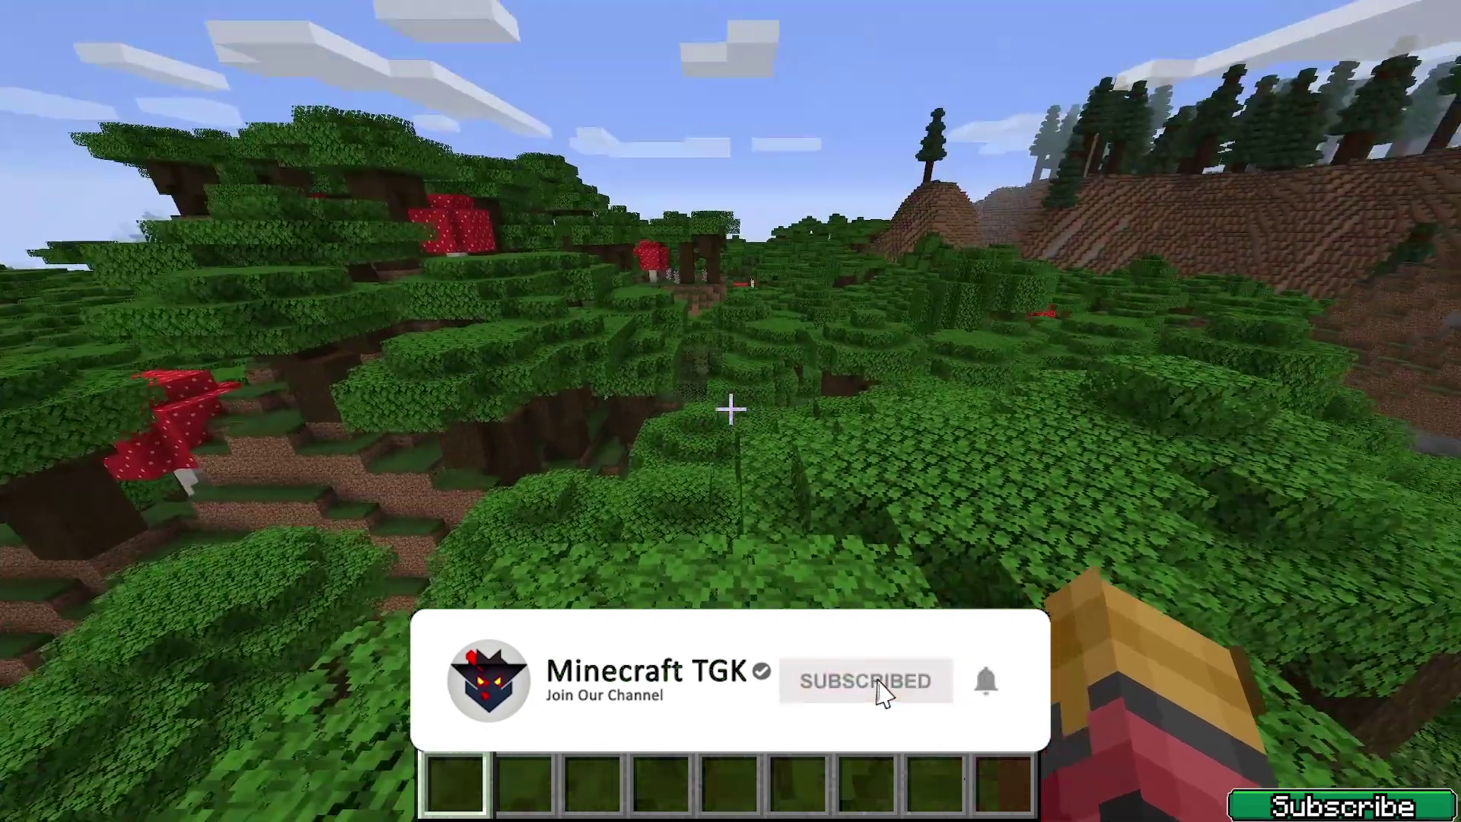
# Try out the Yorichi0 Arms from the Demon Slayer Armor category in the second hotbar slot and clear the slot again
pyautogui.press('e')
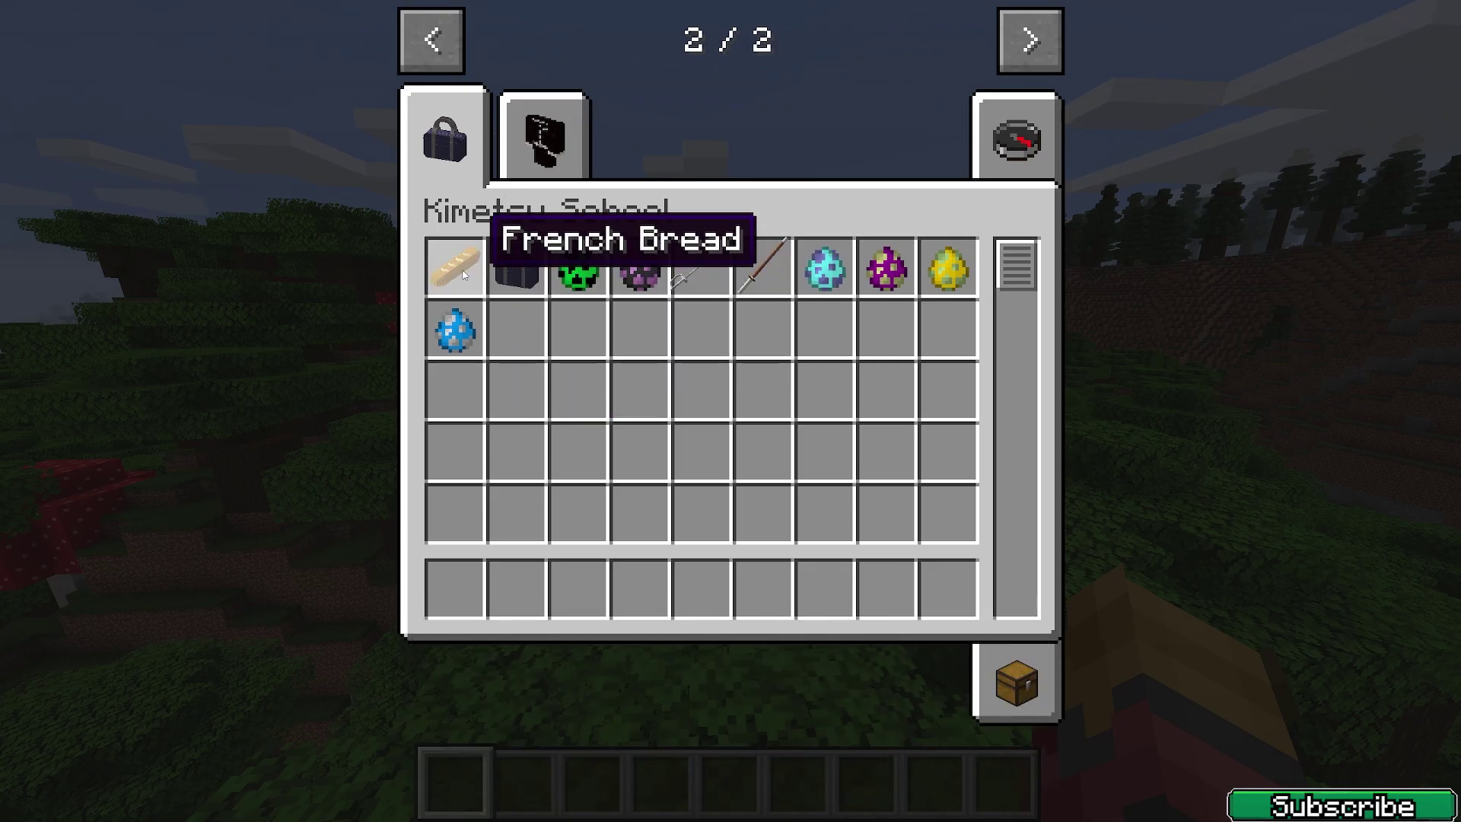
pyautogui.click(549, 119)
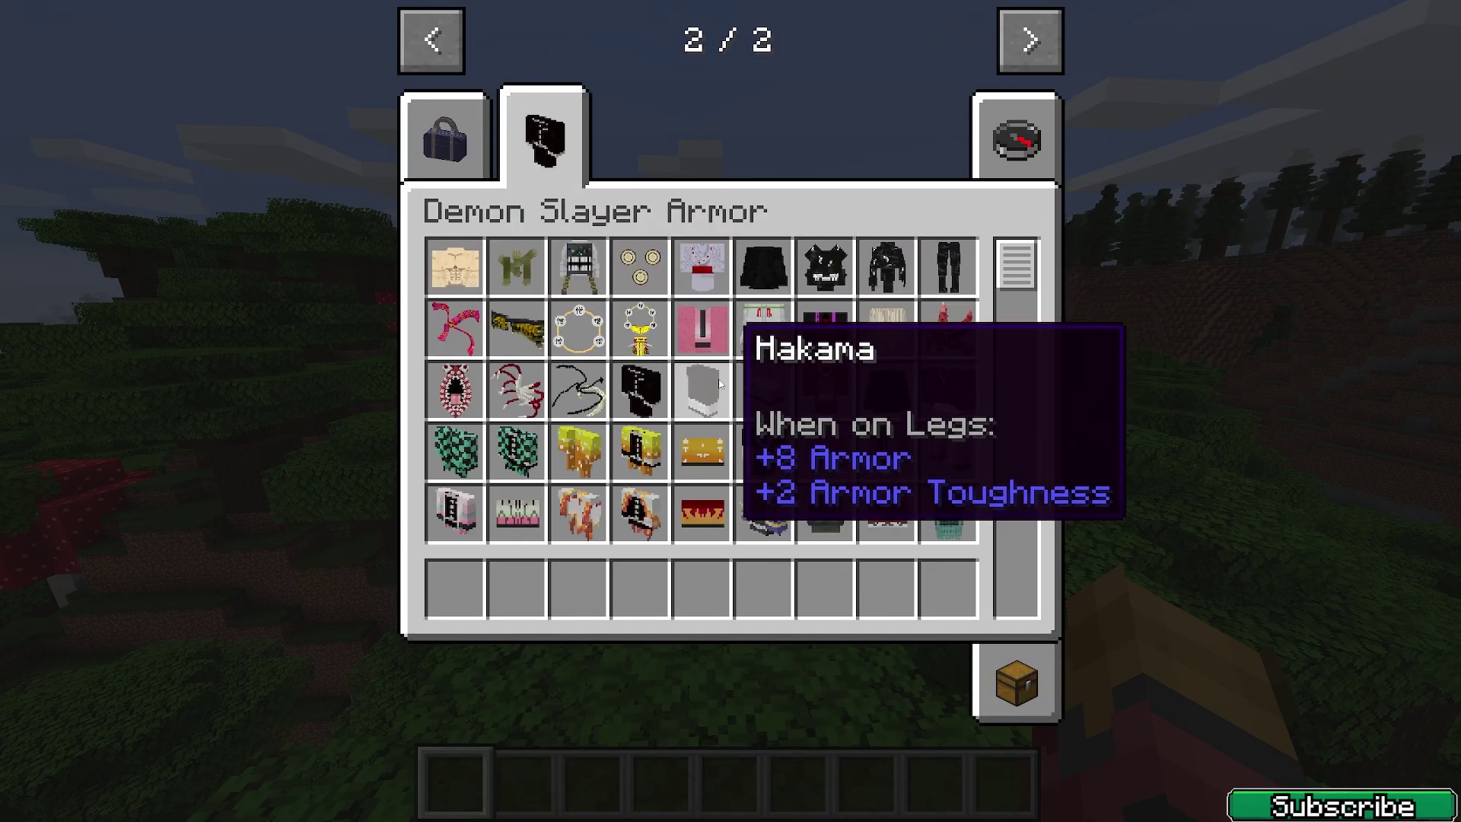
pyautogui.scroll(-3, 761, 365)
pyautogui.click(702, 452)
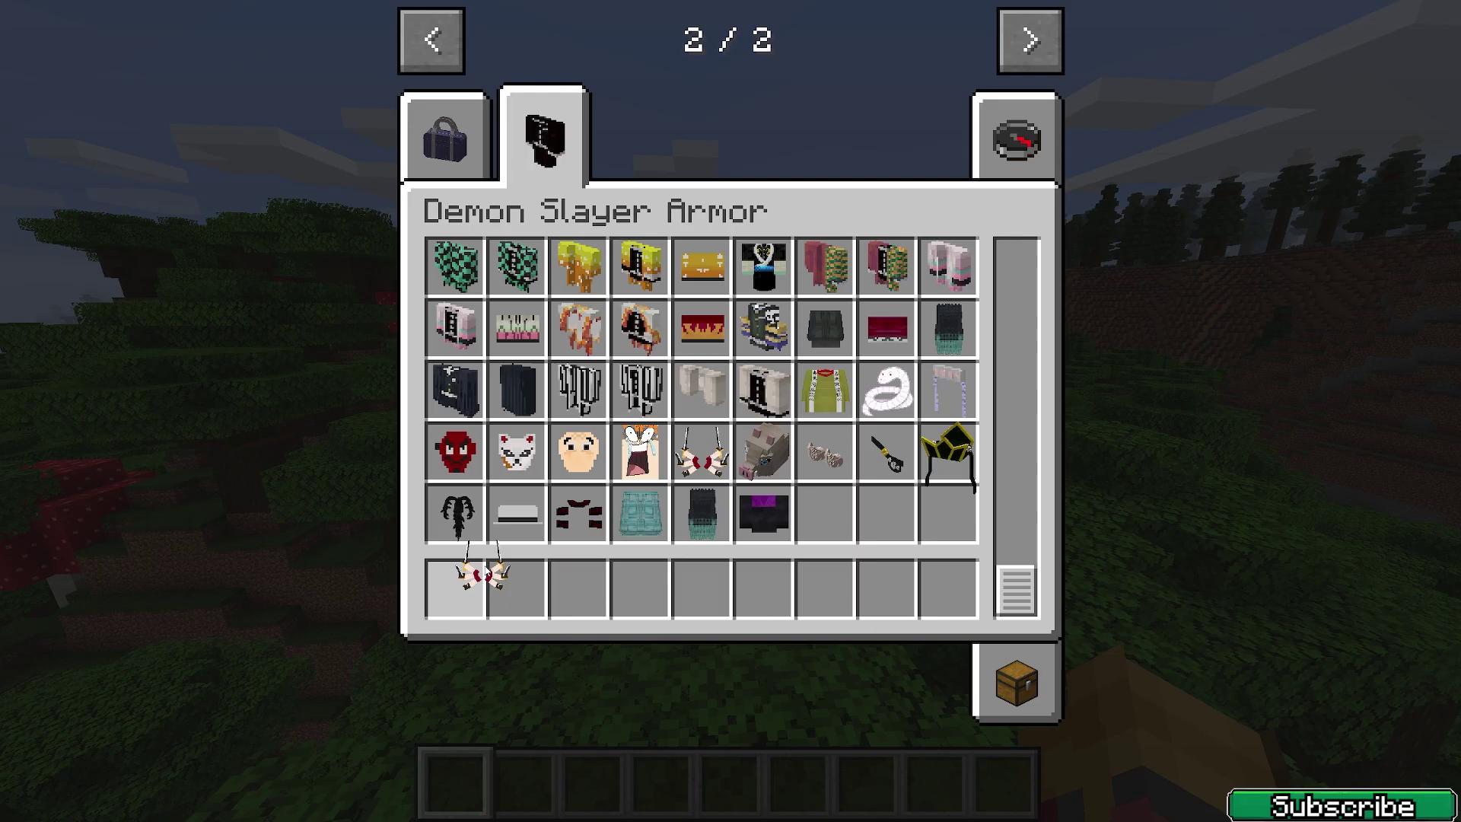
pyautogui.click(517, 588)
pyautogui.press('e')
pyautogui.press('e')
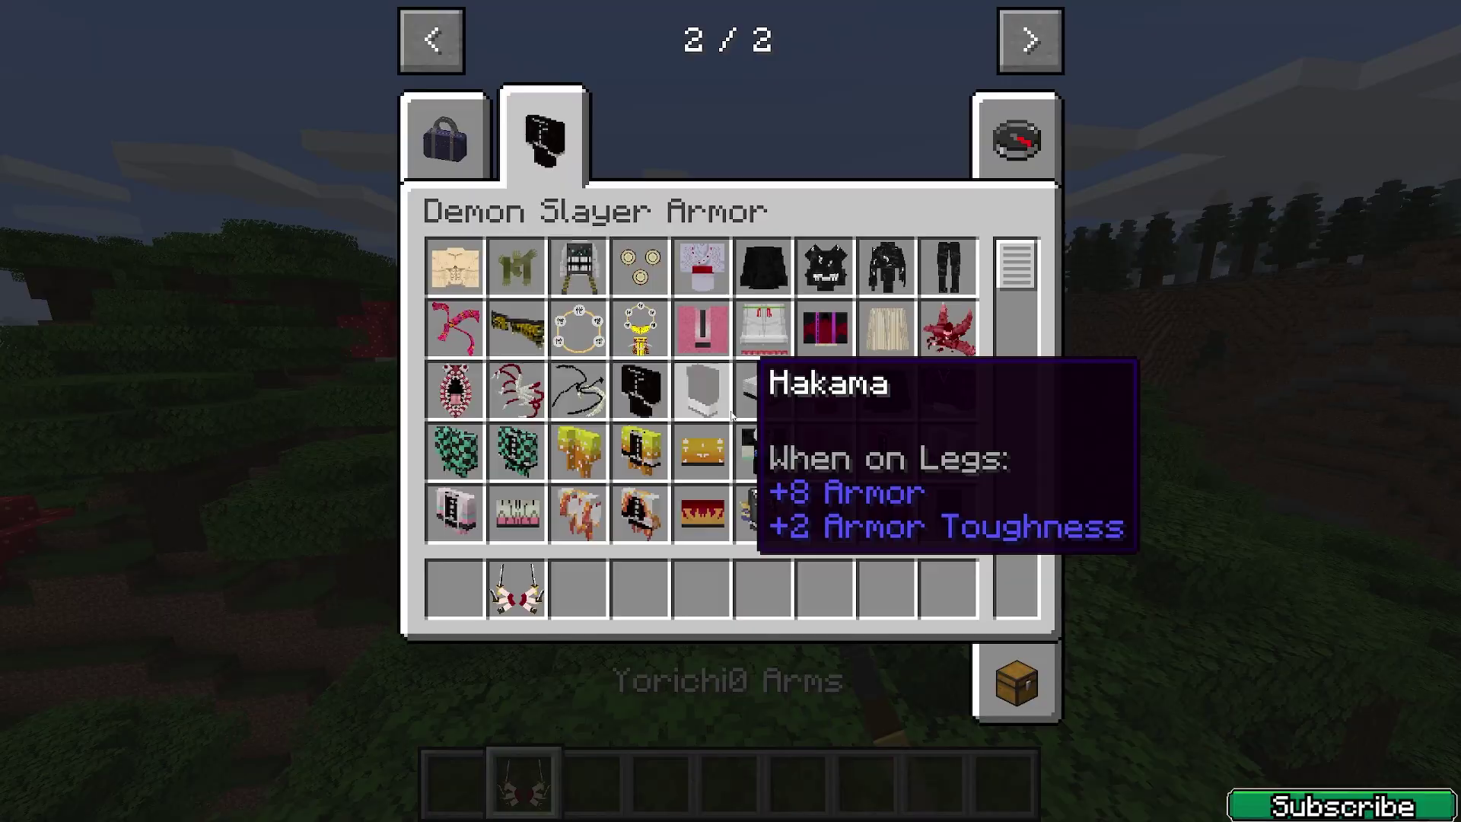
pyautogui.click(517, 588)
# Put the Bamboo Sword from the Kimetsu School category in the first hotbar slot and hold it
pyautogui.click(447, 137)
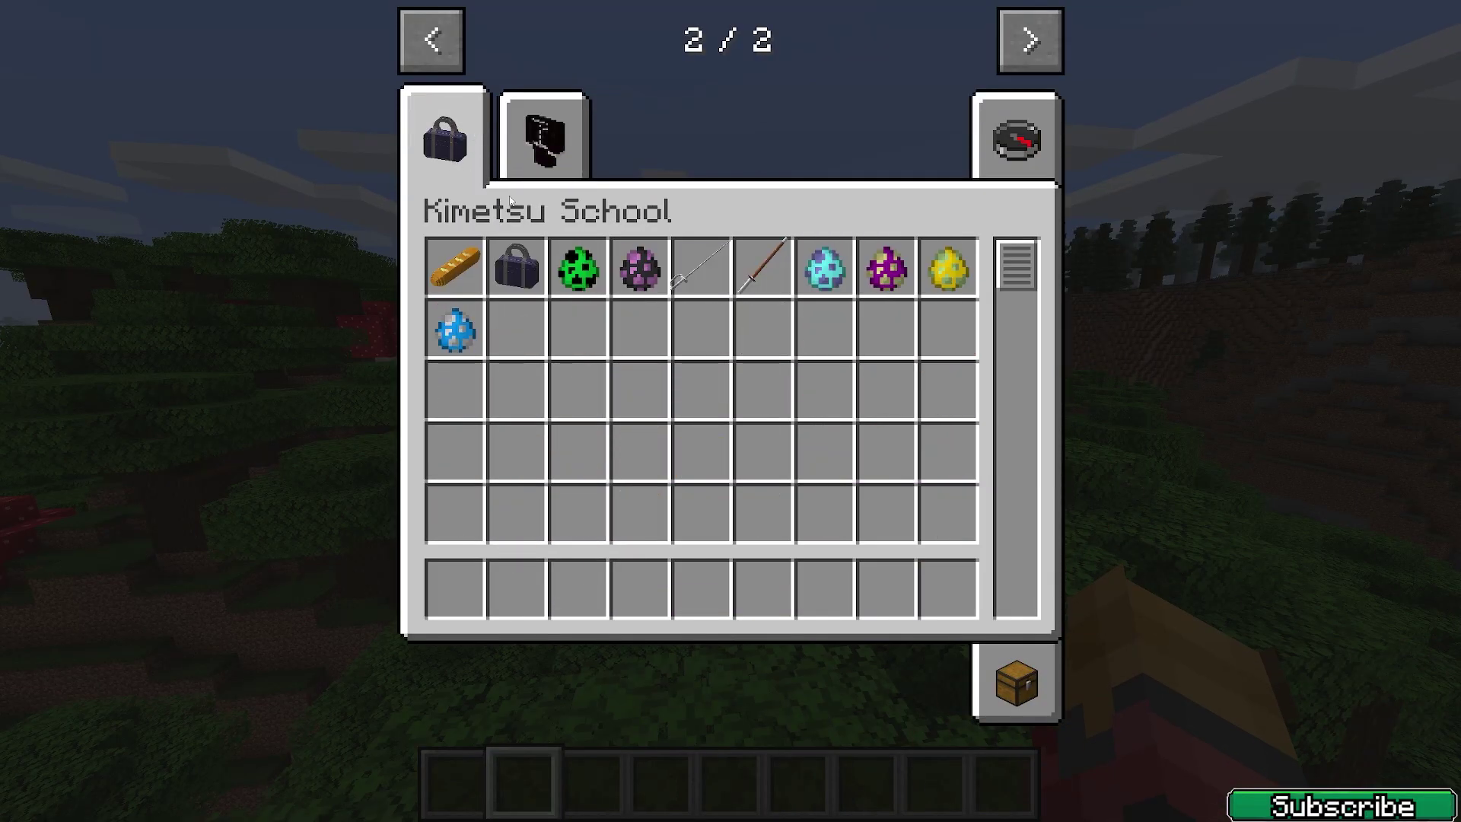
pyautogui.click(700, 266)
pyautogui.click(455, 588)
pyautogui.press('e')
pyautogui.press('1')
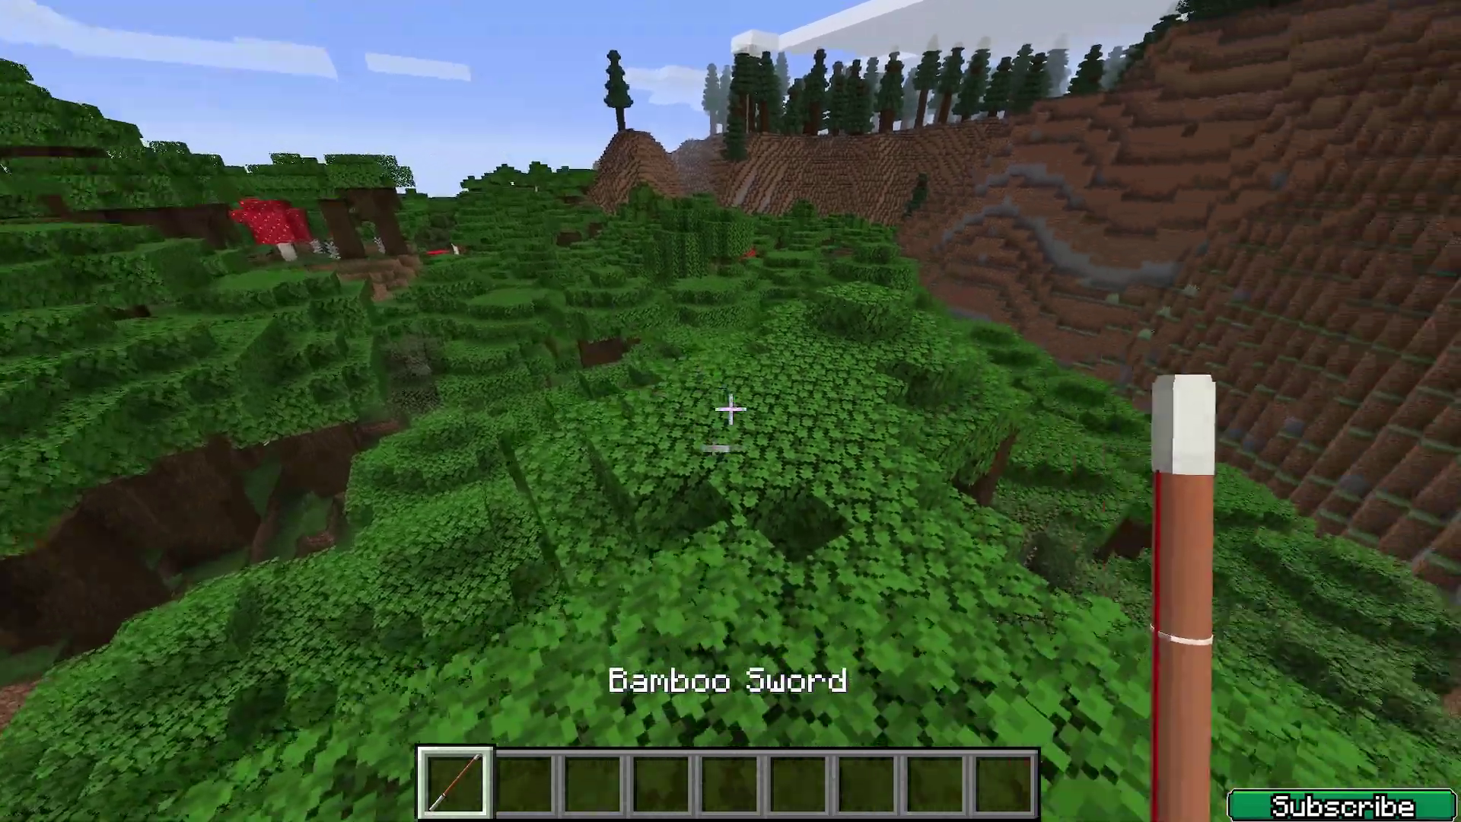
# Put the Tanjiro Spawn Egg from the Kimetsu School category in the second hotbar slot and spawn two Tanjiro characters on the treetops
pyautogui.press('e')
pyautogui.click(585, 295)
pyautogui.click(517, 588)
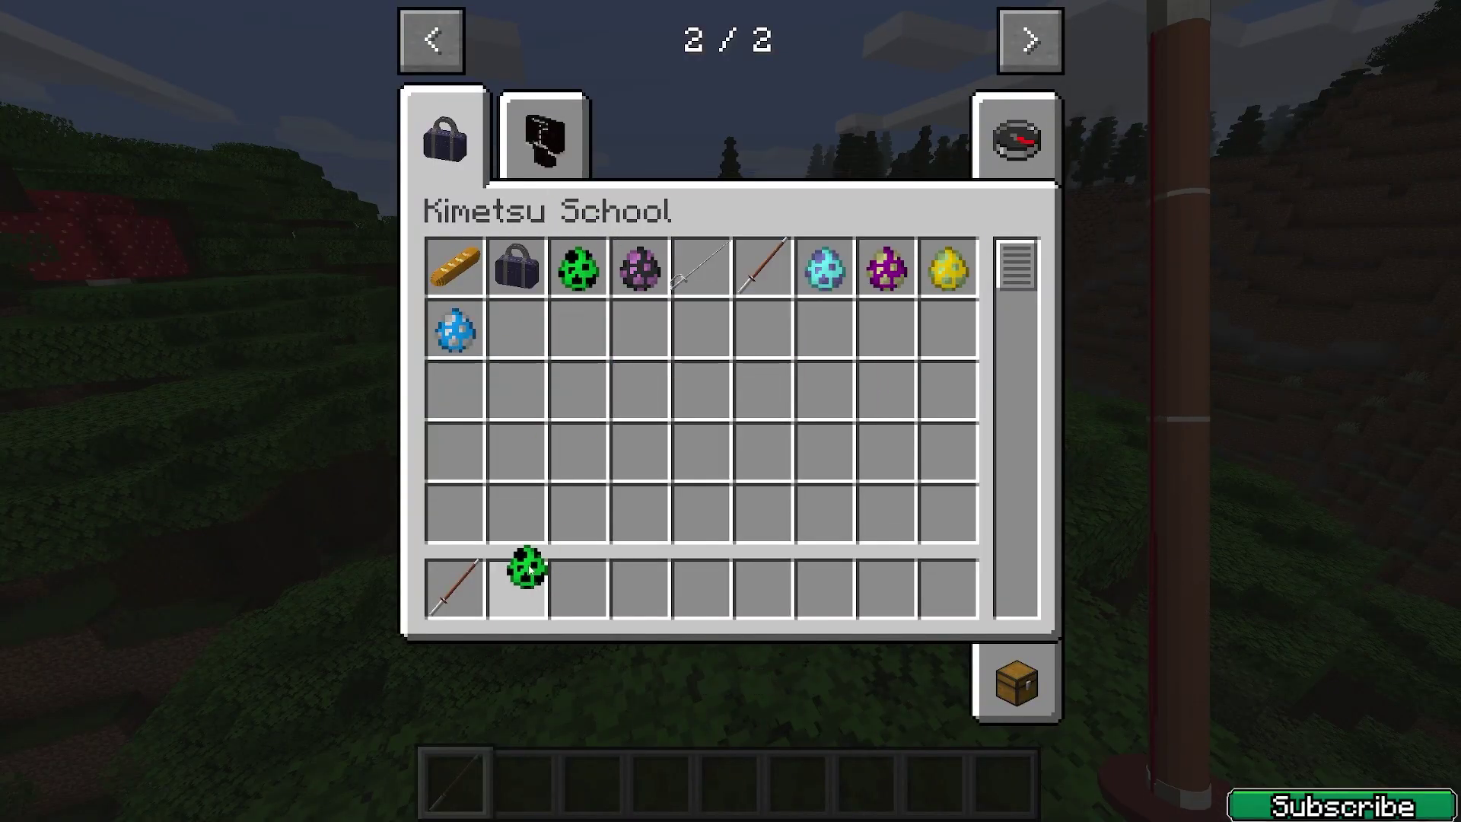
pyautogui.press('e')
pyautogui.press('2')
pyautogui.rightClick(731, 411)
pyautogui.rightClick(730, 411)
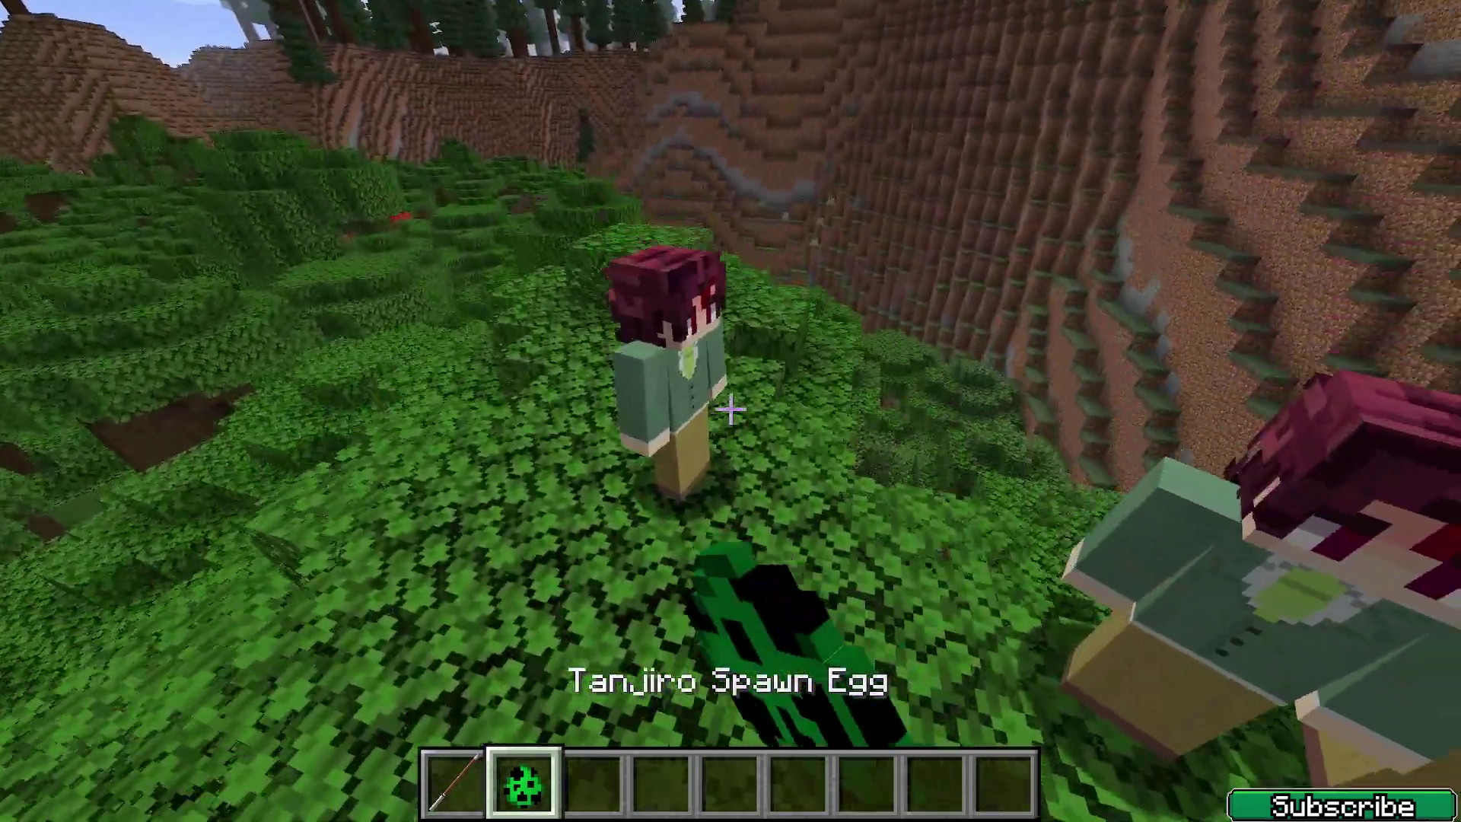
# Put the Nezuko Spawn Egg in the third hotbar slot and spawn two Nezuko characters beside the Tanjiro ones
pyautogui.press('e')
pyautogui.click(641, 266)
pyautogui.click(578, 588)
pyautogui.press('e')
pyautogui.press('3')
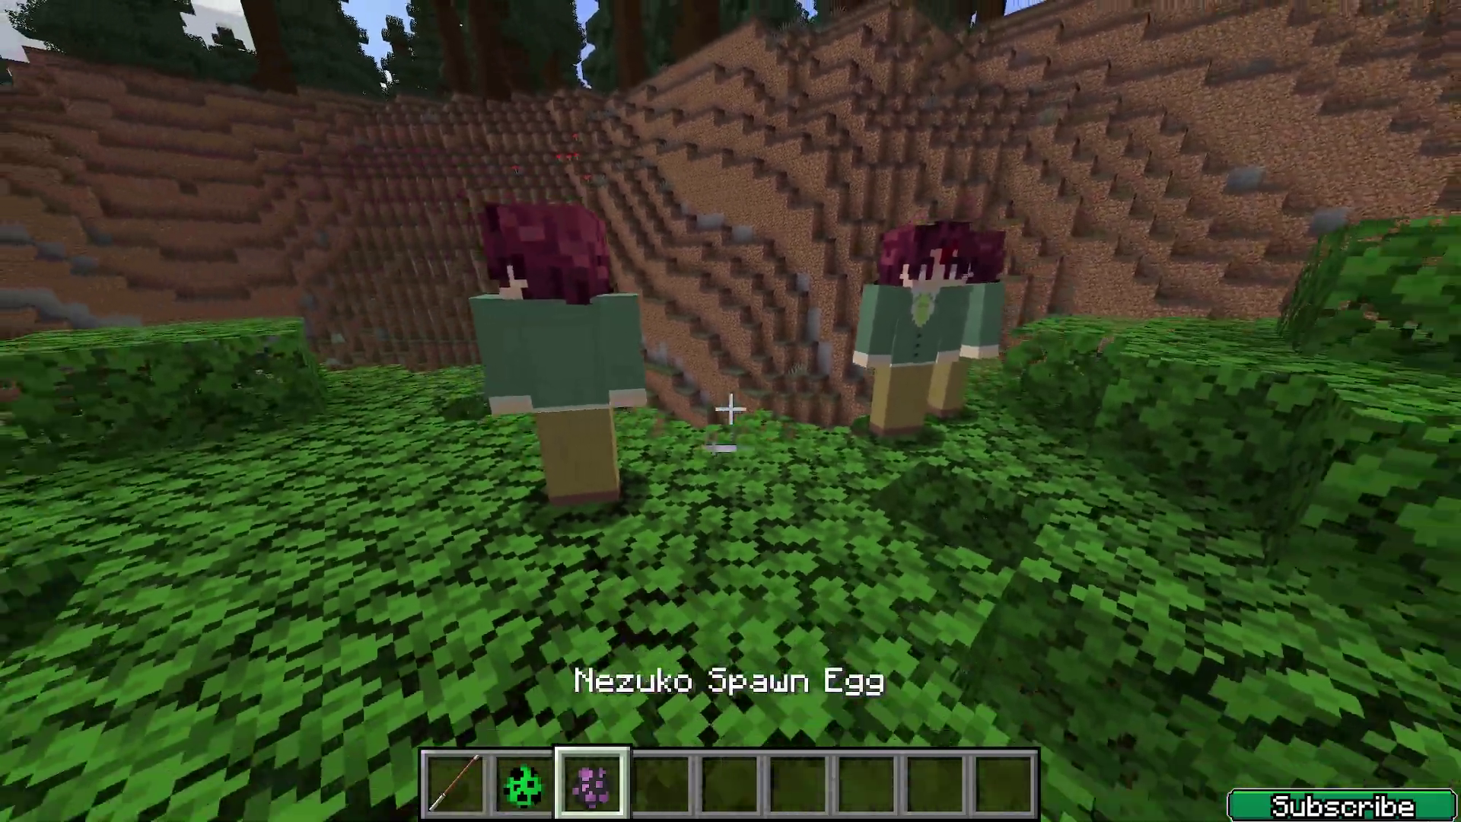
pyautogui.rightClick(730, 410)
pyautogui.rightClick(731, 411)
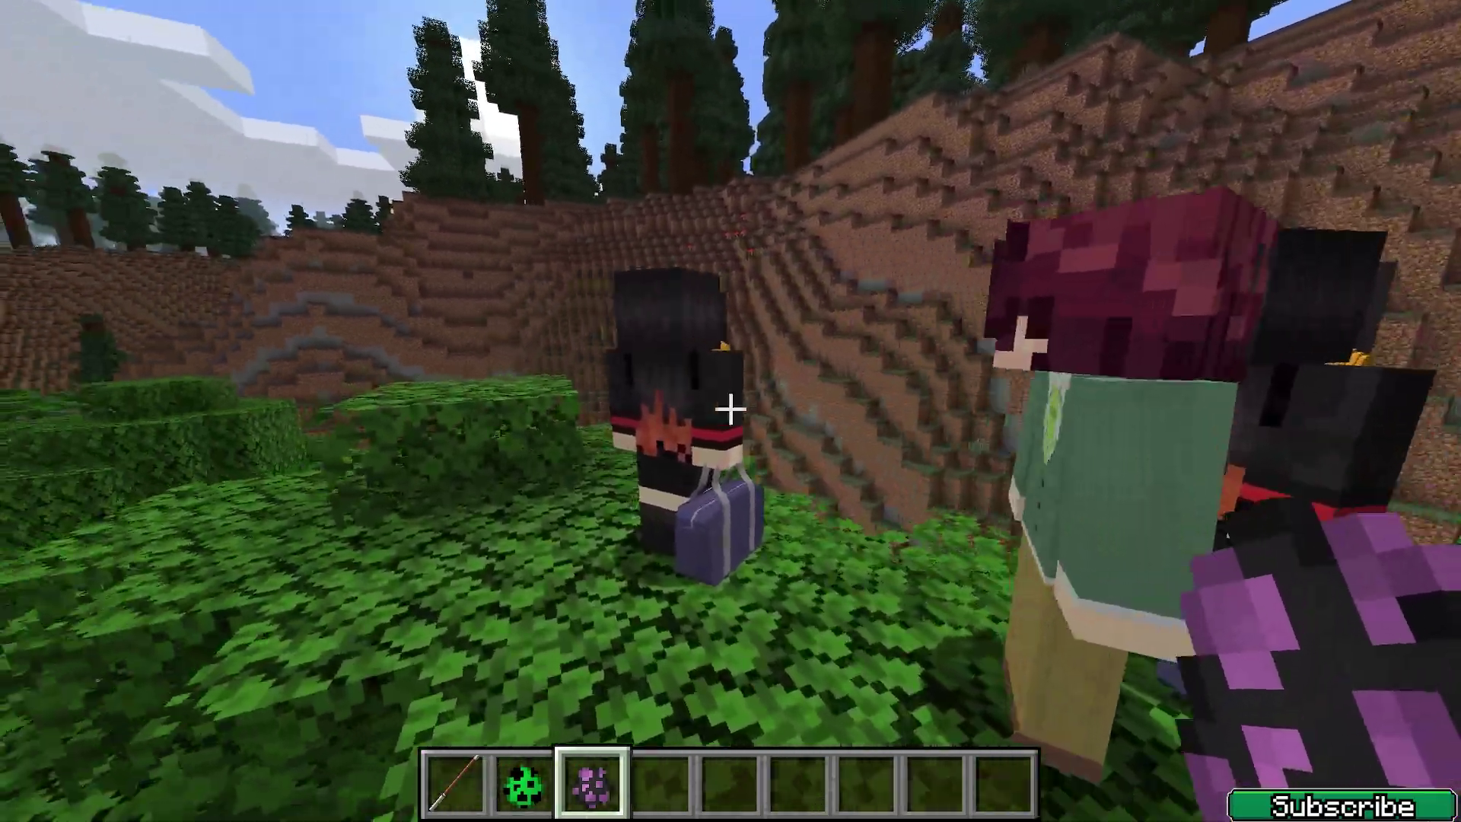
# Clear the Bamboo Sword and both spawn eggs from the hotbar and return to the game
pyautogui.press('e')
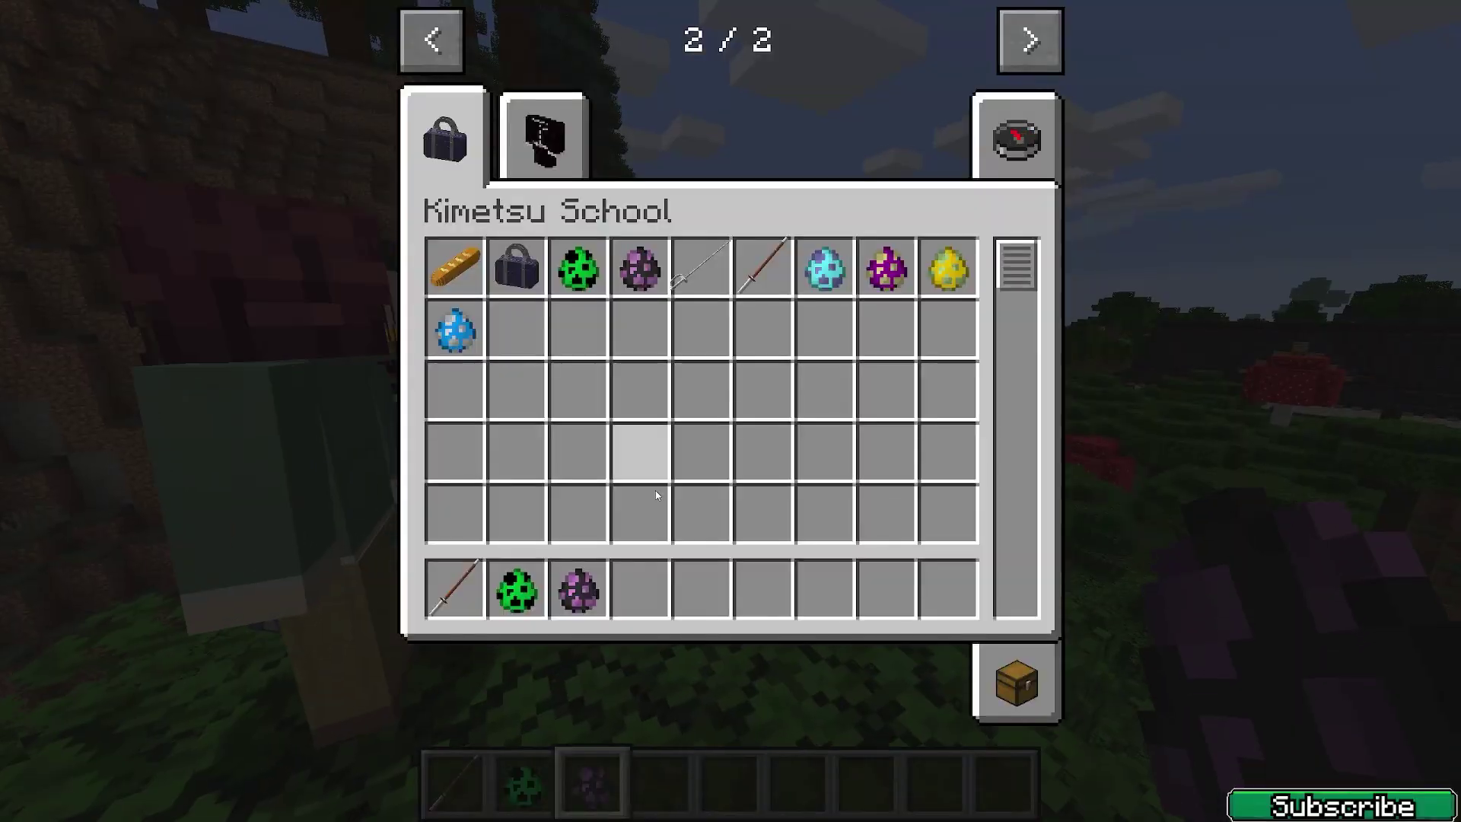
pyautogui.keyDown('shift'); pyautogui.click(578, 590); pyautogui.keyUp('shift')
pyautogui.keyDown('shift'); pyautogui.click(515, 591); pyautogui.keyUp('shift')
pyautogui.keyDown('shift'); pyautogui.click(453, 590); pyautogui.keyUp('shift')
pyautogui.press('e')
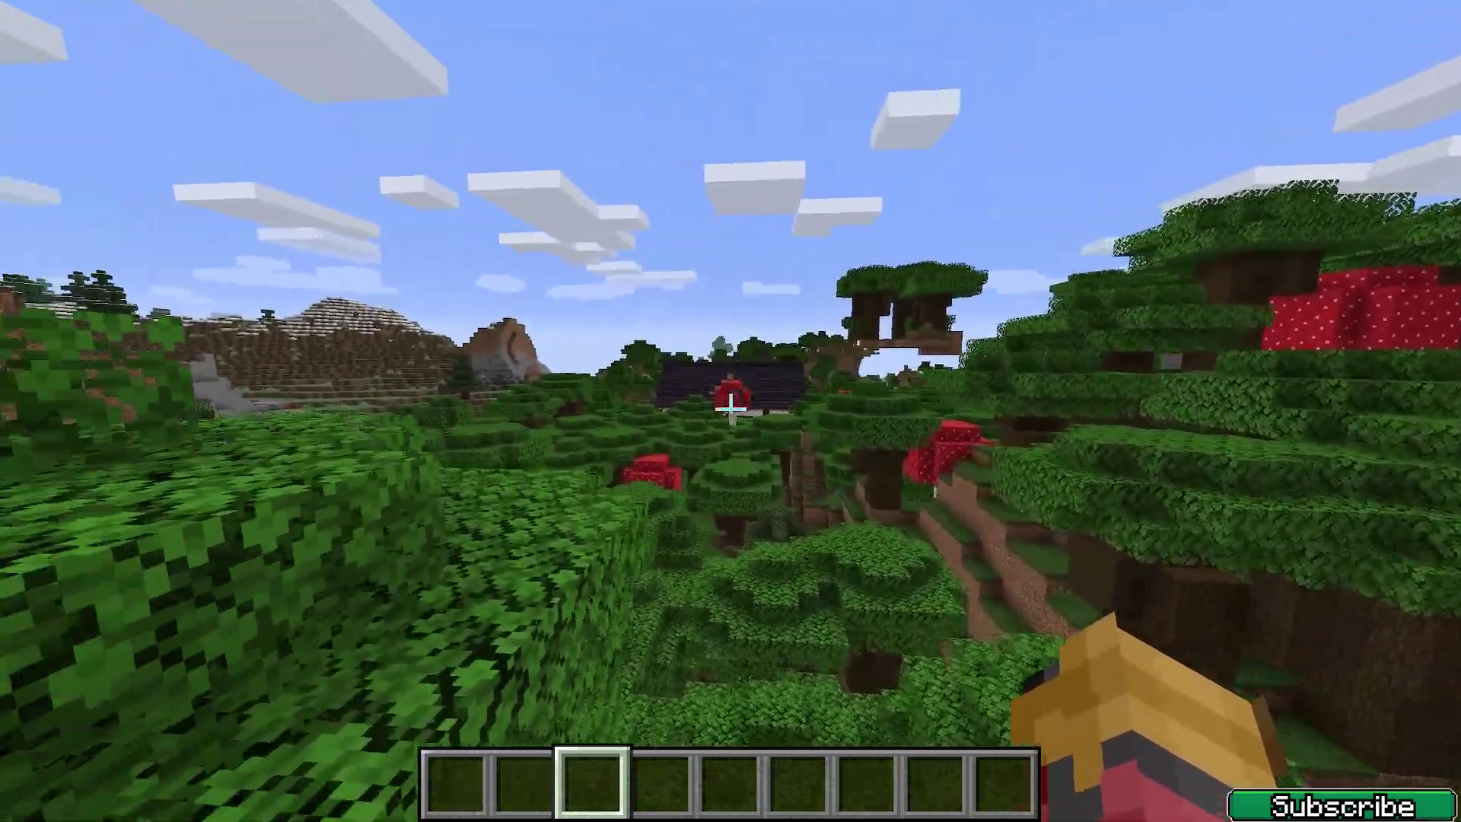
# Fly to the dark-roofed Japanese house in the forest, land beside it and break a way in through its wooden wall
pyautogui.press('w')
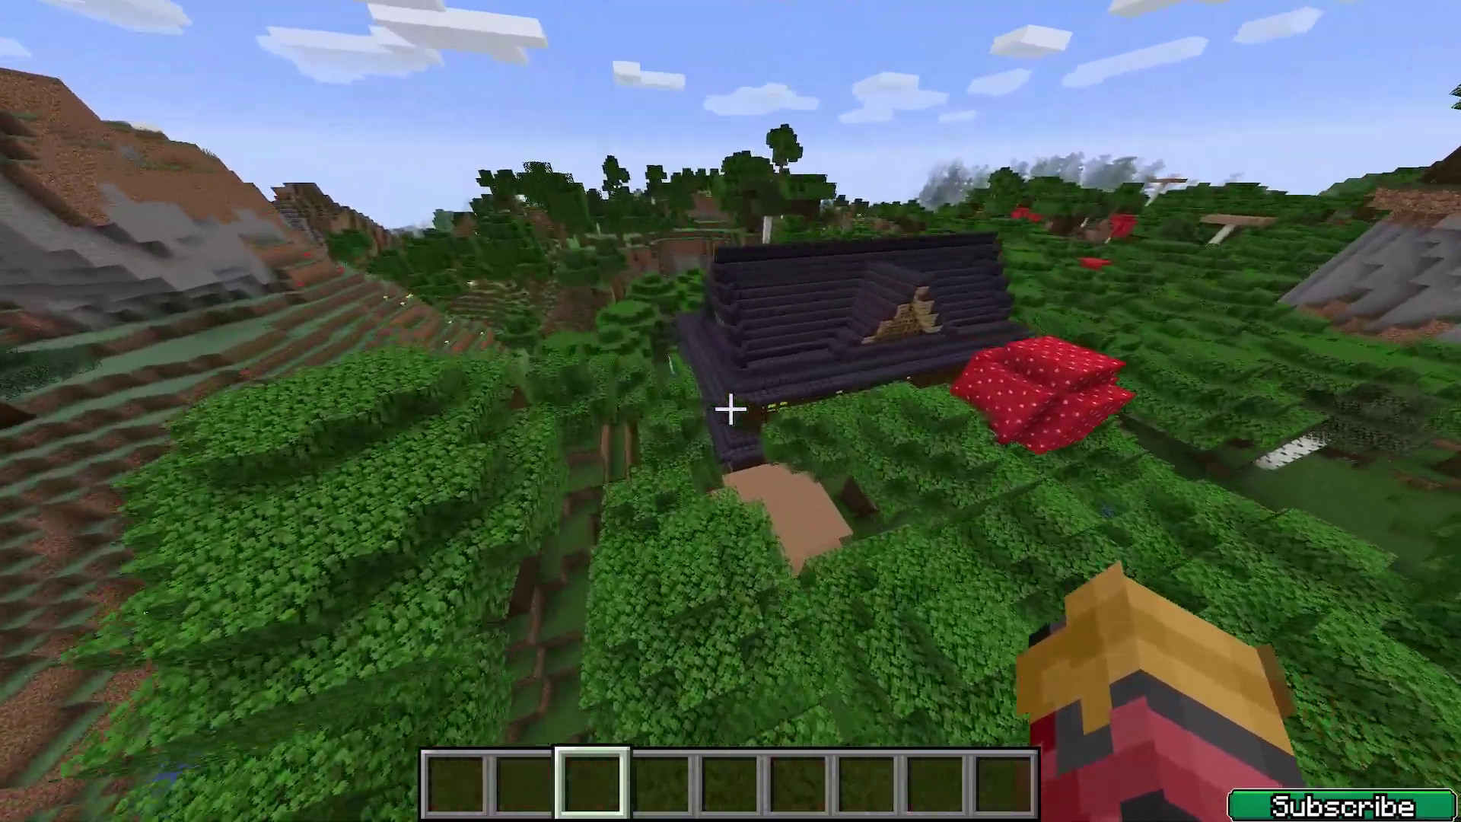
pyautogui.press('shift')
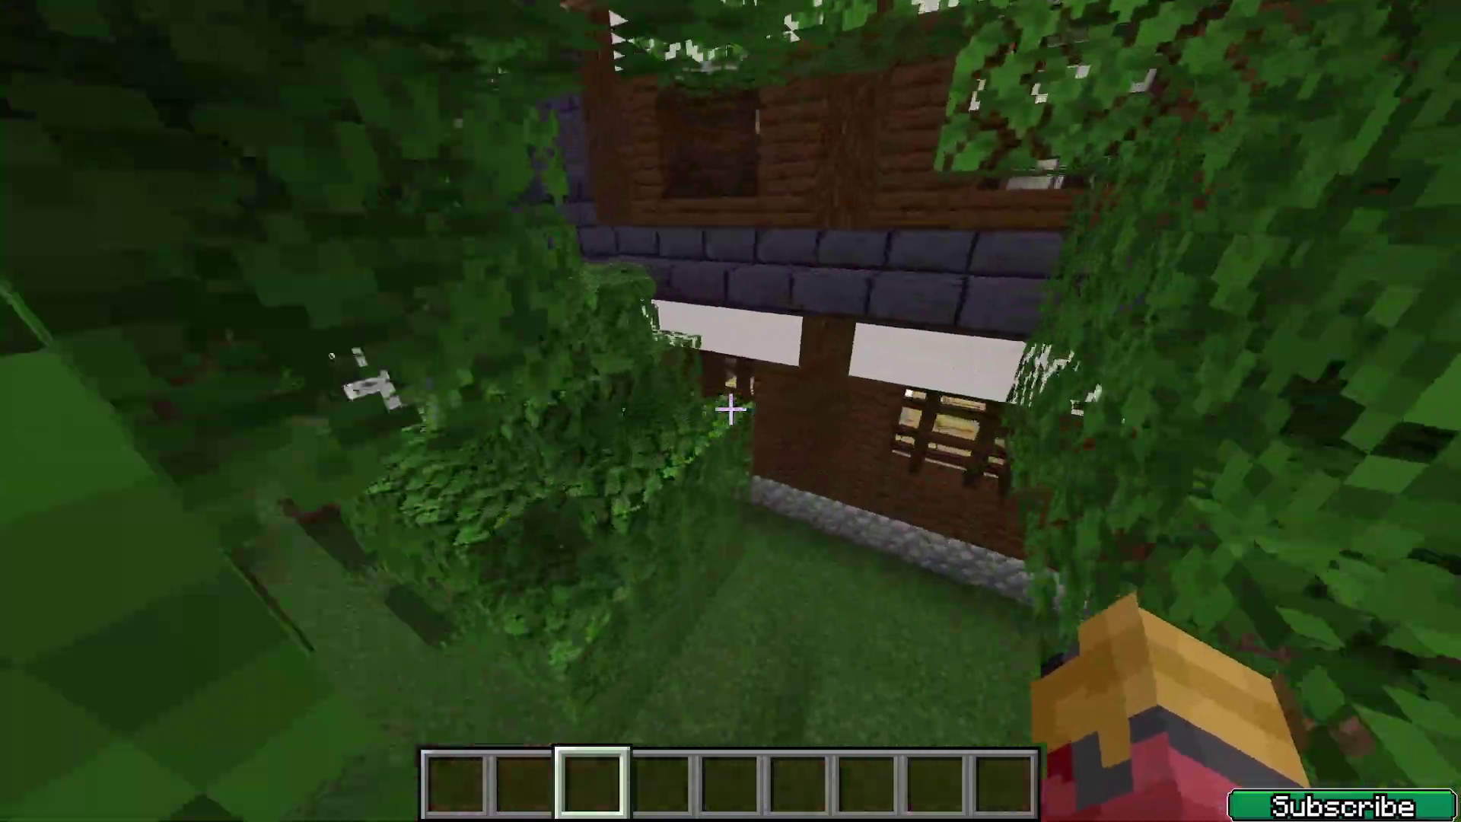
pyautogui.press('w')
pyautogui.click(731, 411)
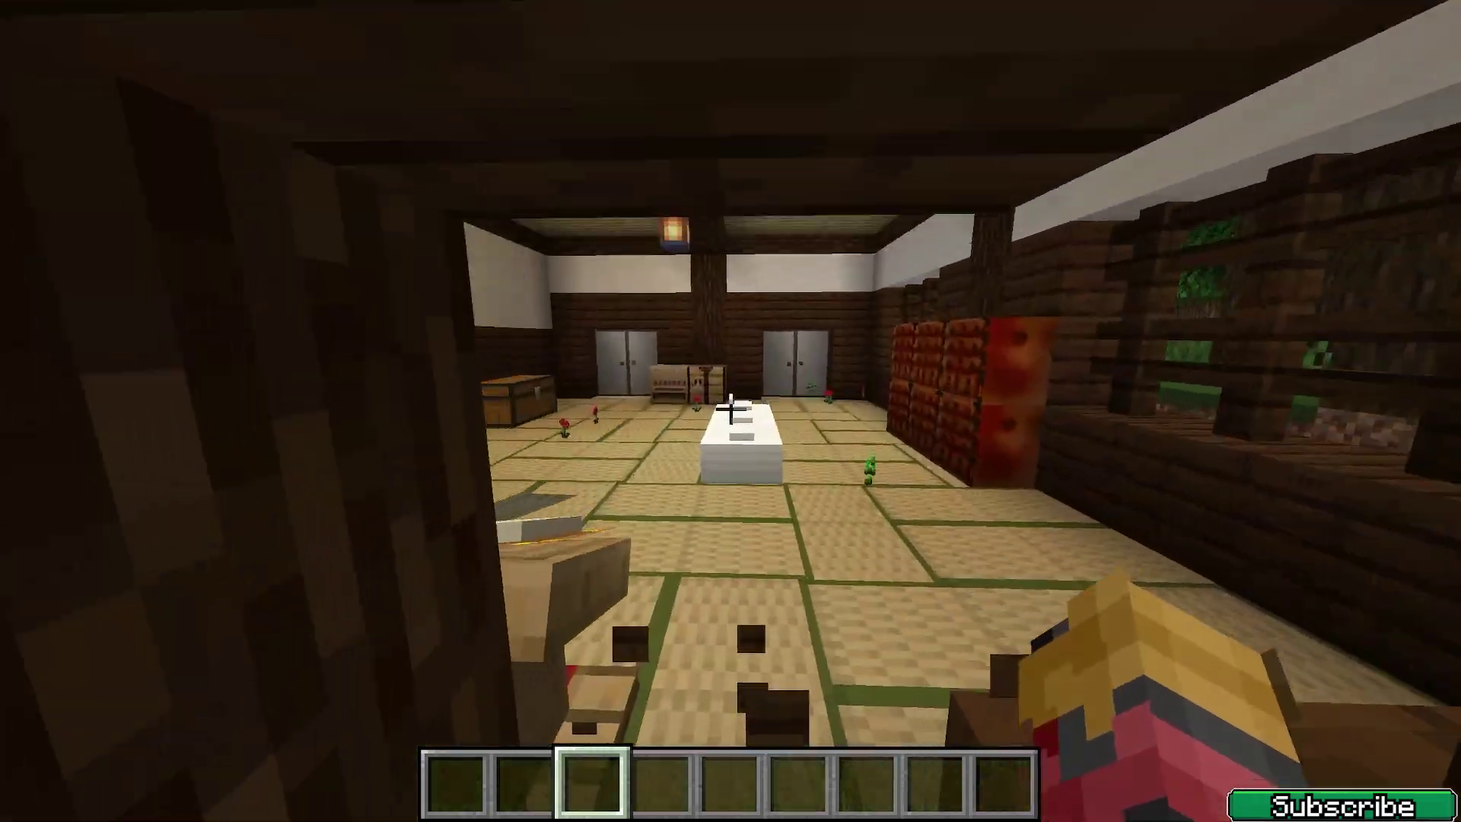
# Explore the tatami room, open a paper sliding door and go past the uniformed character to the open room with the smoker
pyautogui.press('w')
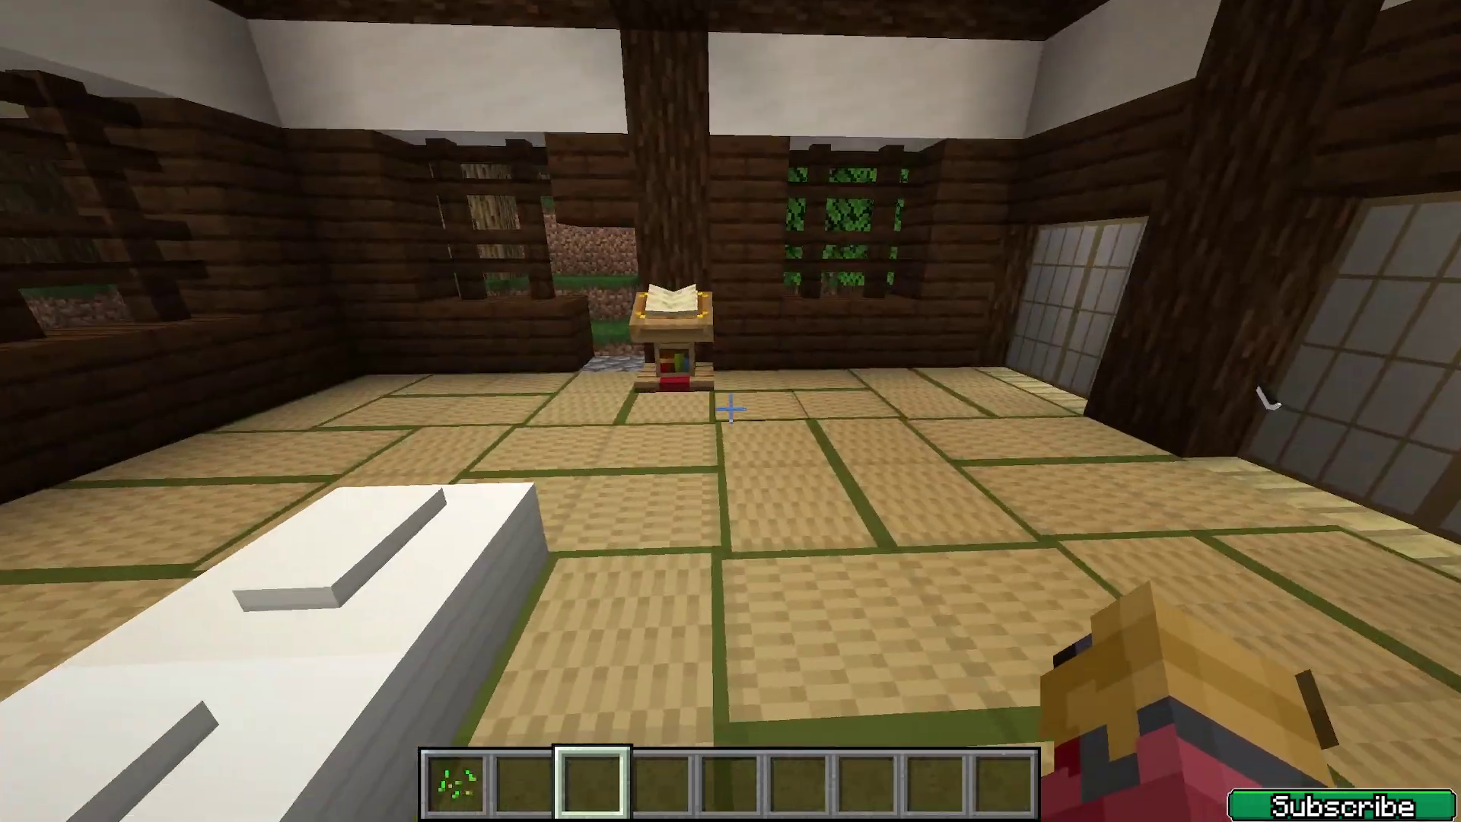
pyautogui.press('w')
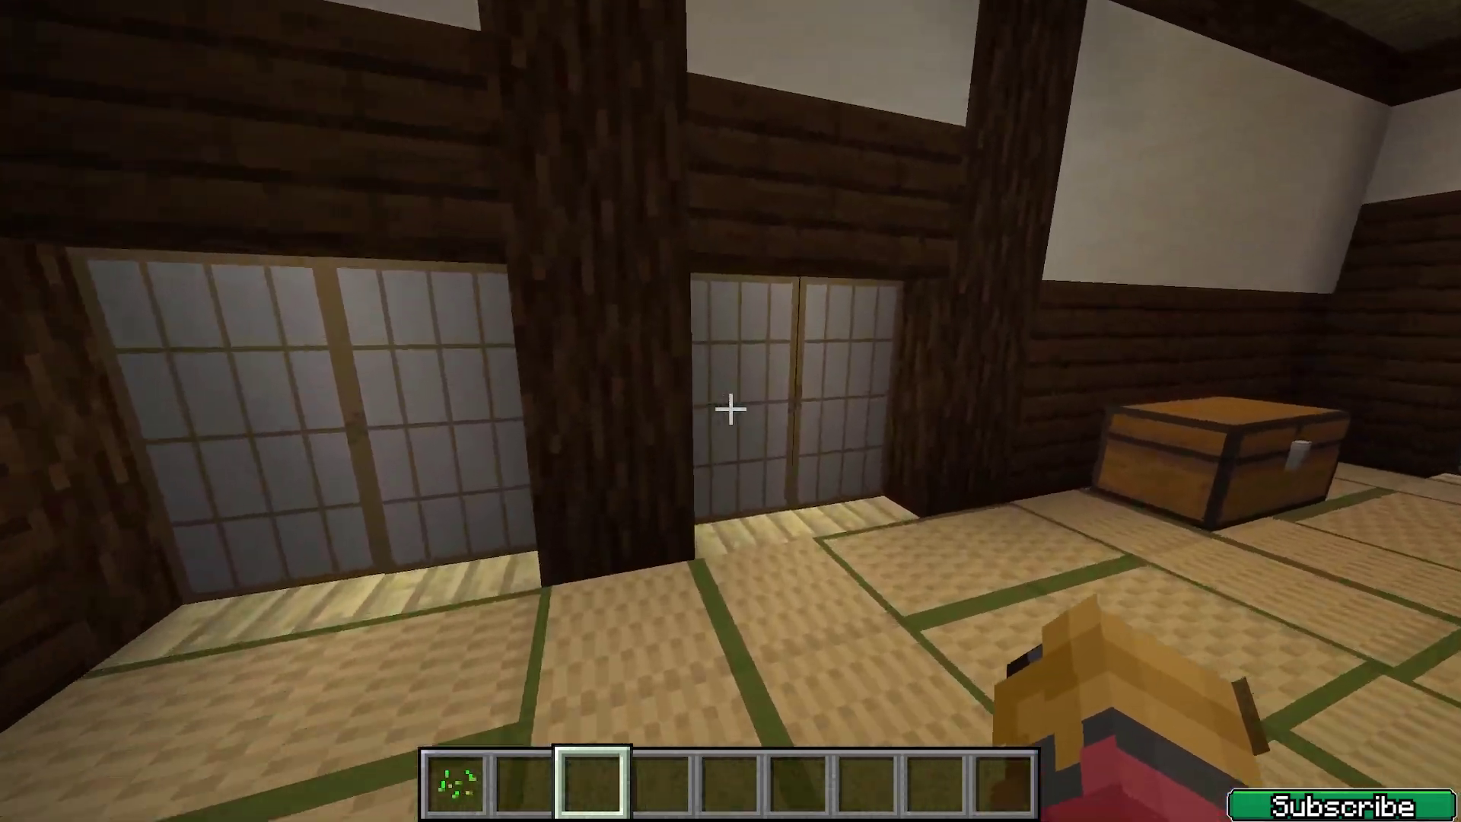
pyautogui.rightClick(730, 411)
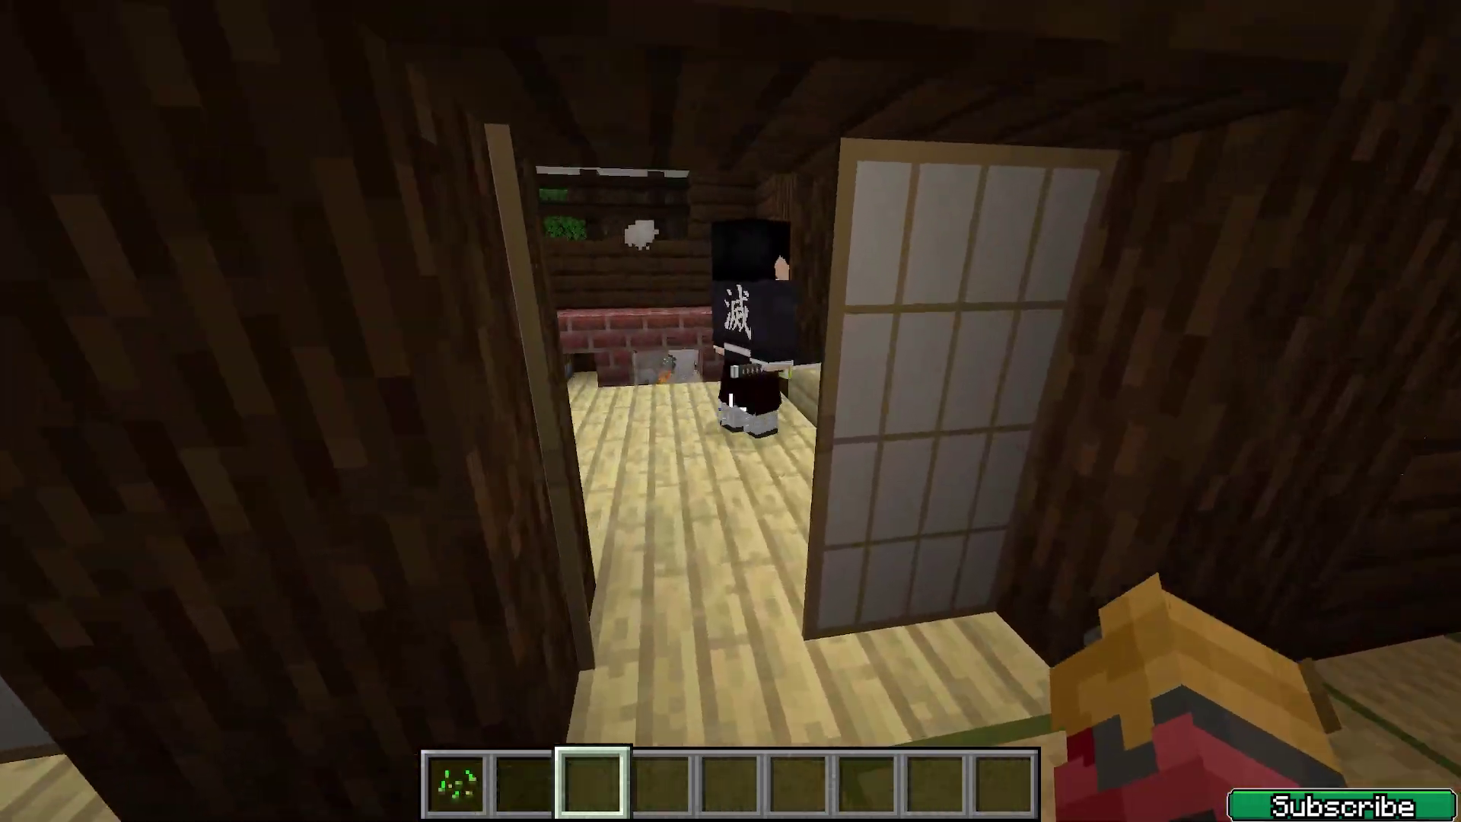
pyautogui.press('w')
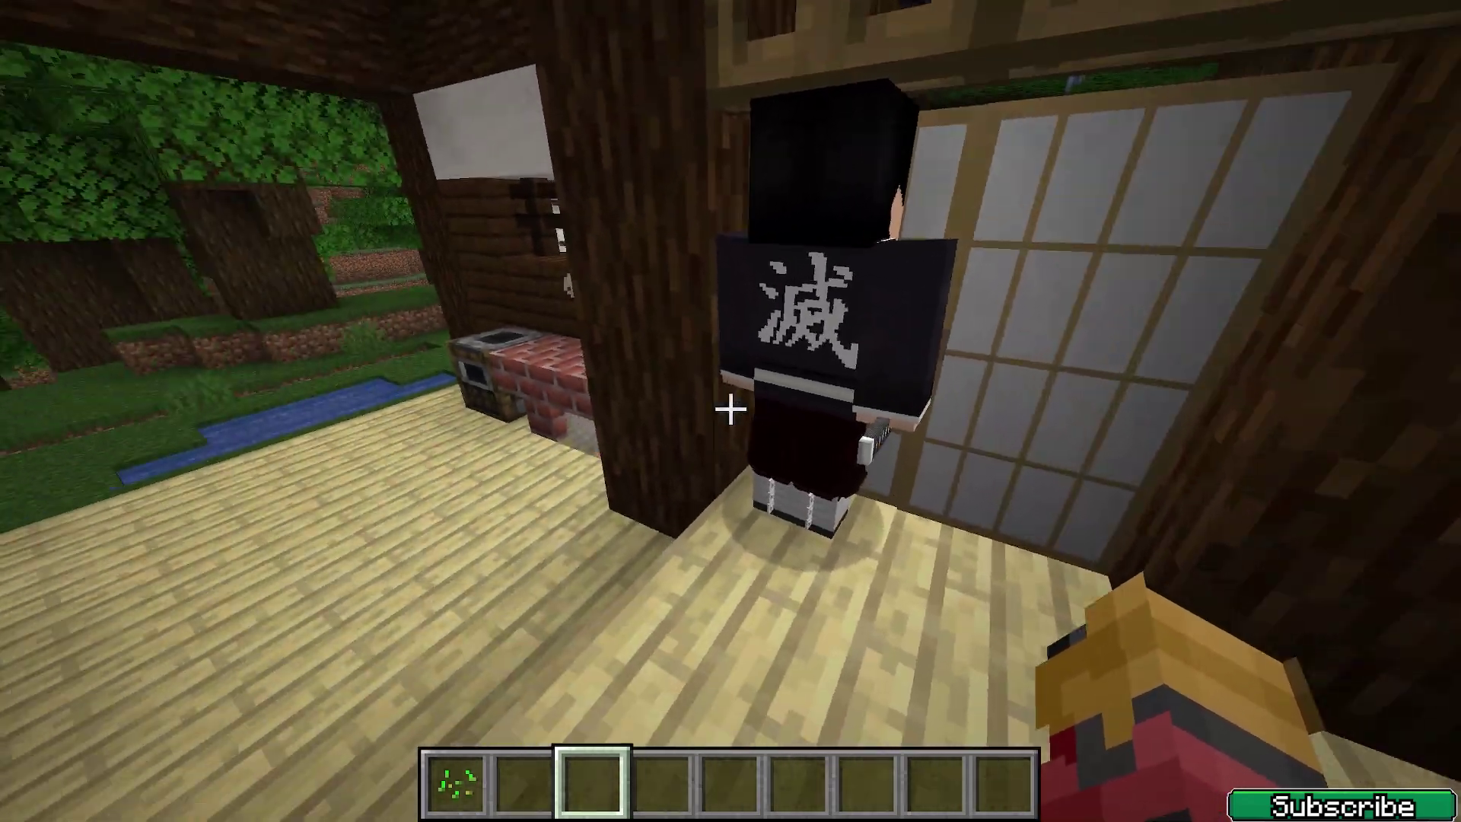
pyautogui.press('w')
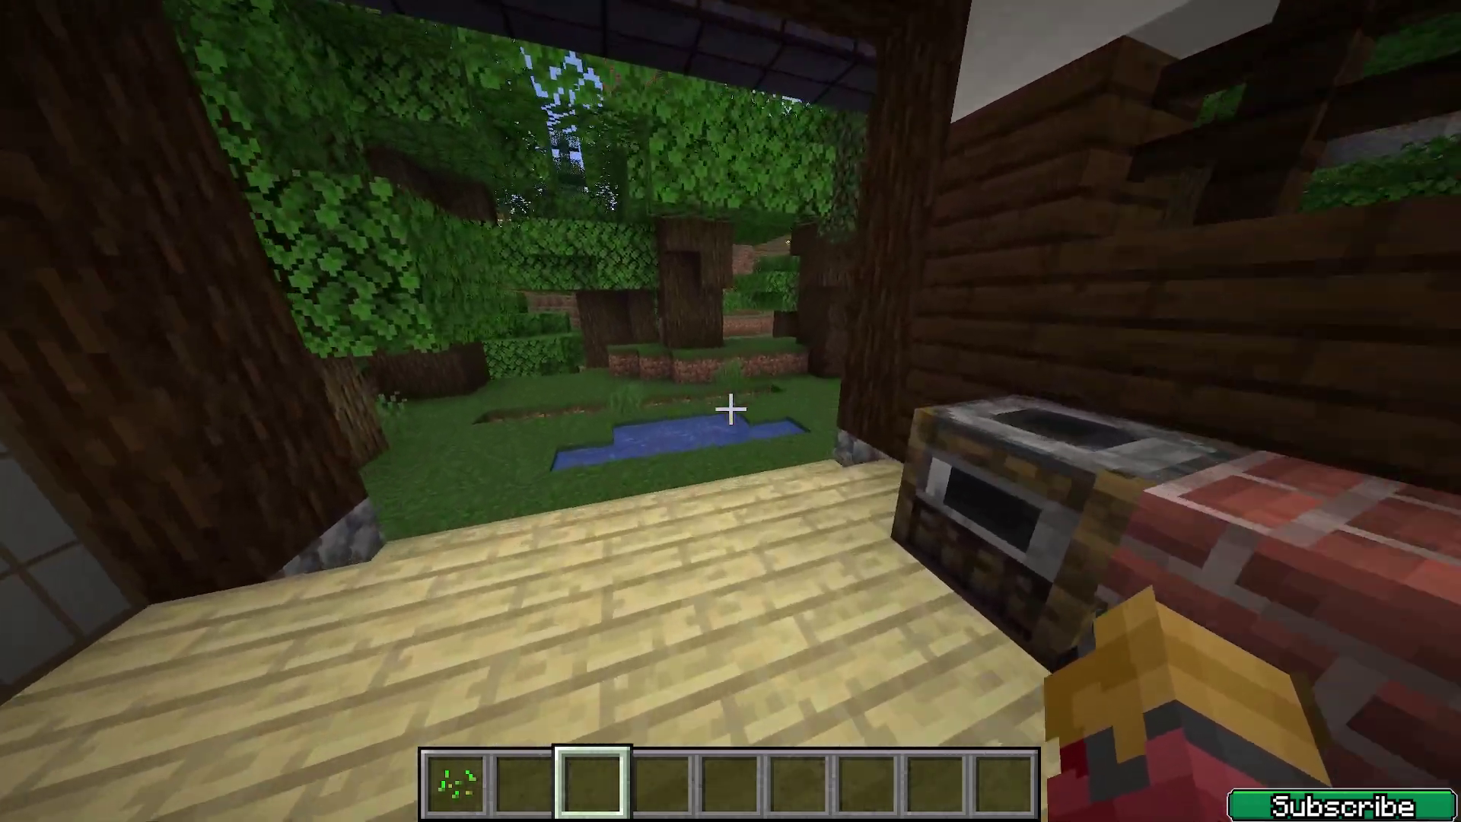
# Go outside along the house wall and break the raised grass blocks beside the wooden veranda
pyautogui.press('w')
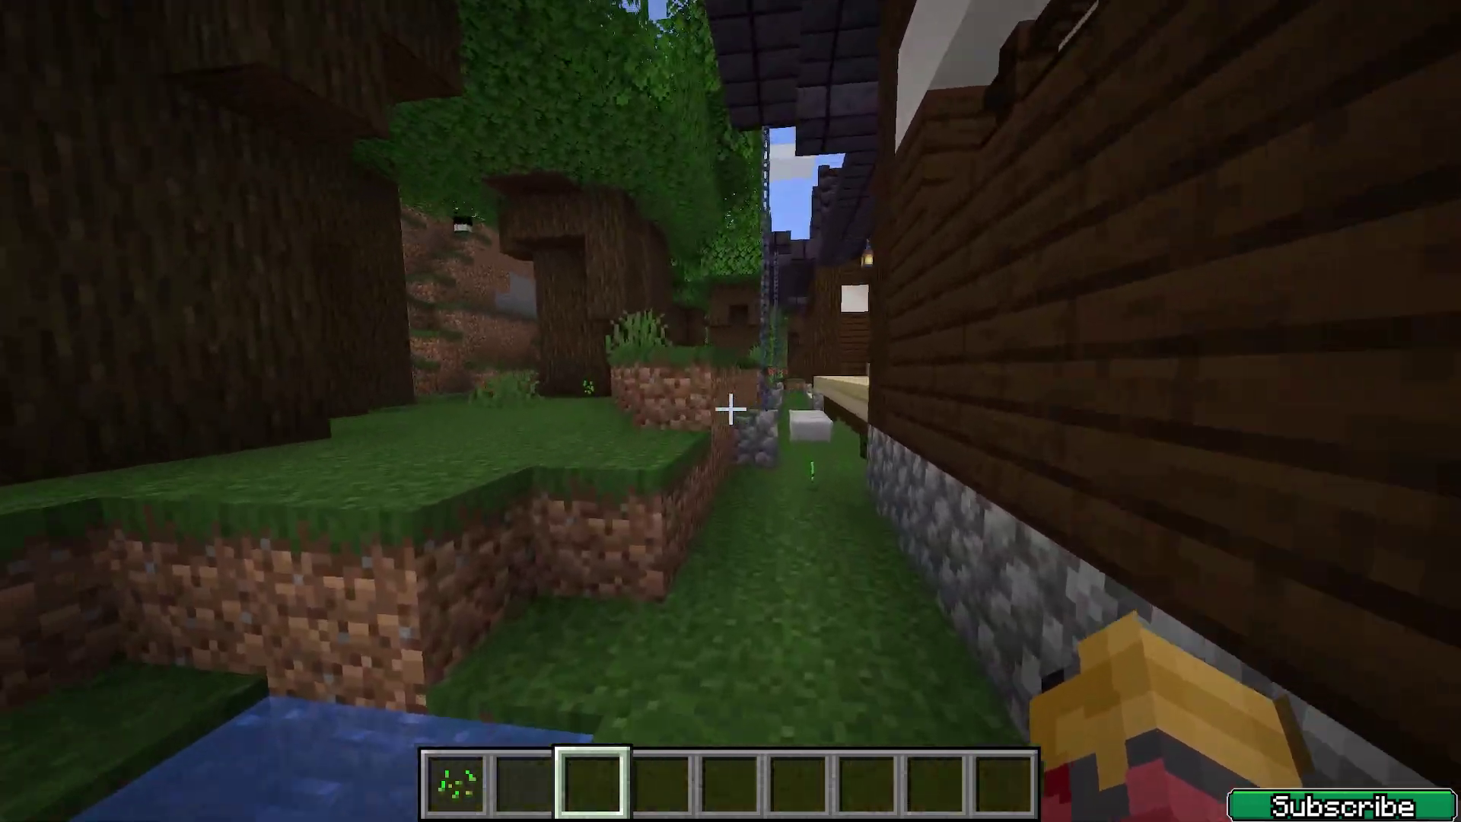
pyautogui.press('w')
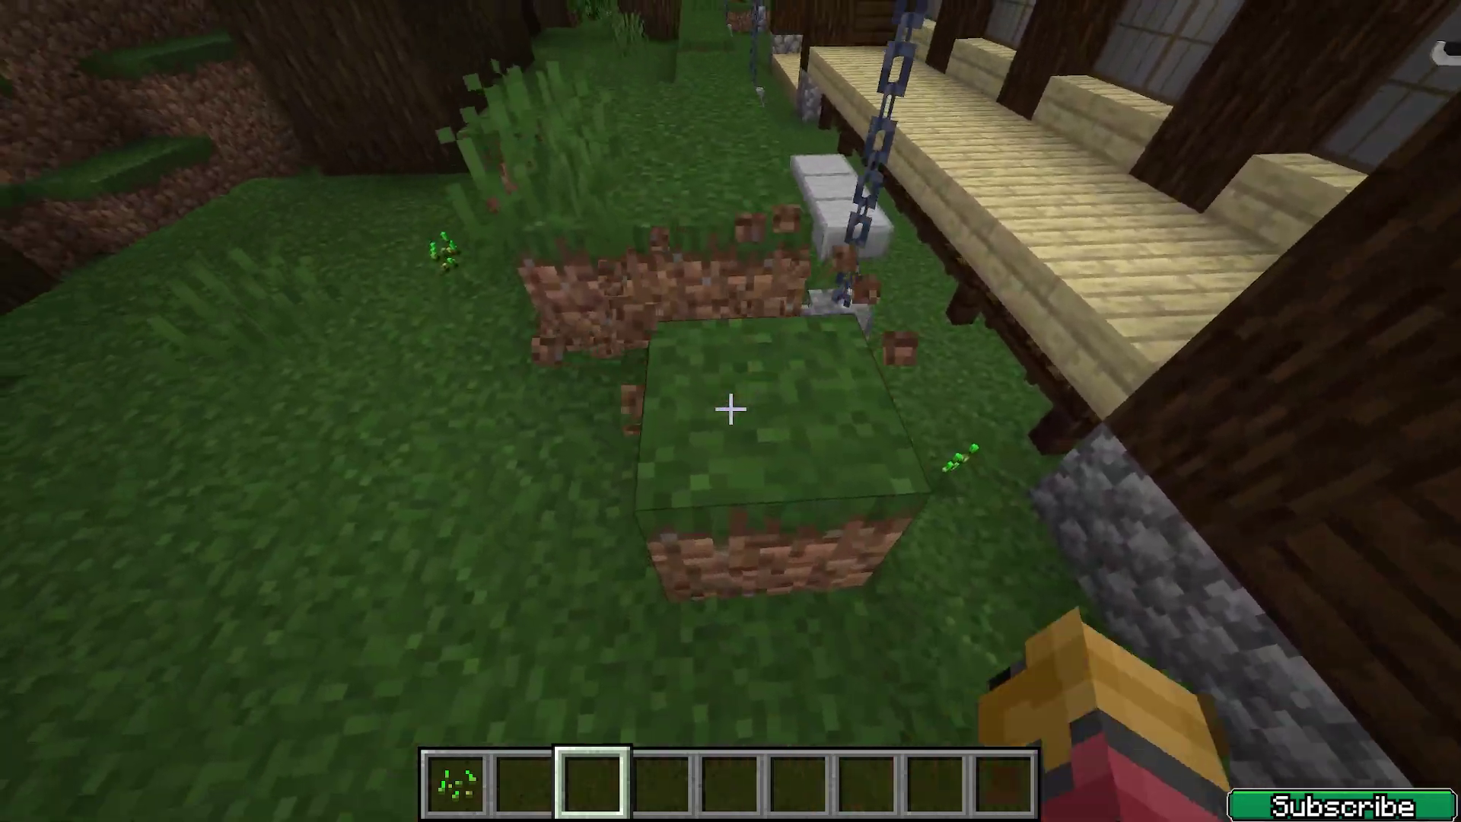
pyautogui.click(731, 410)
pyautogui.press('w')
pyautogui.click(730, 409)
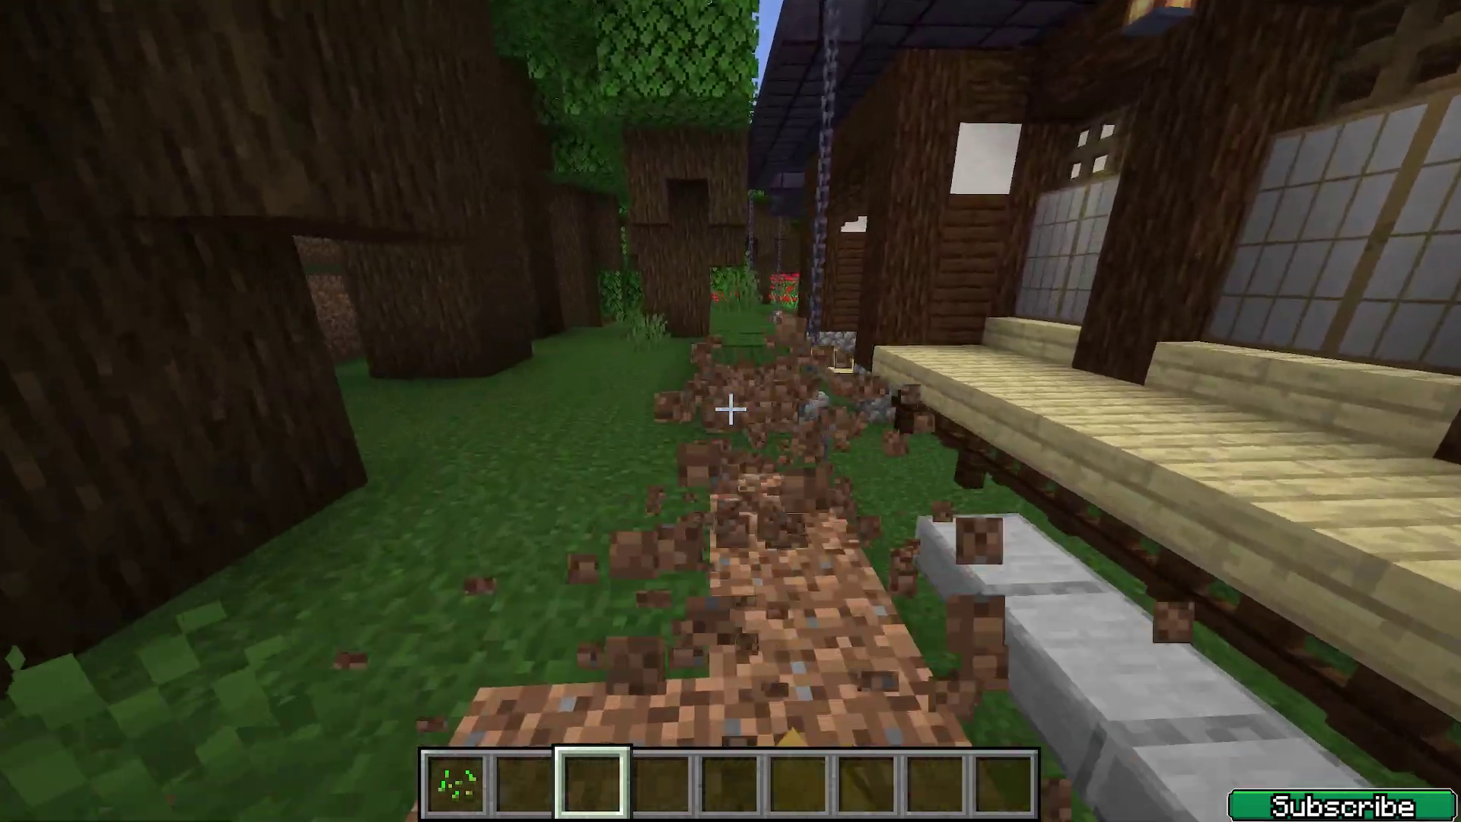
pyautogui.press('s')
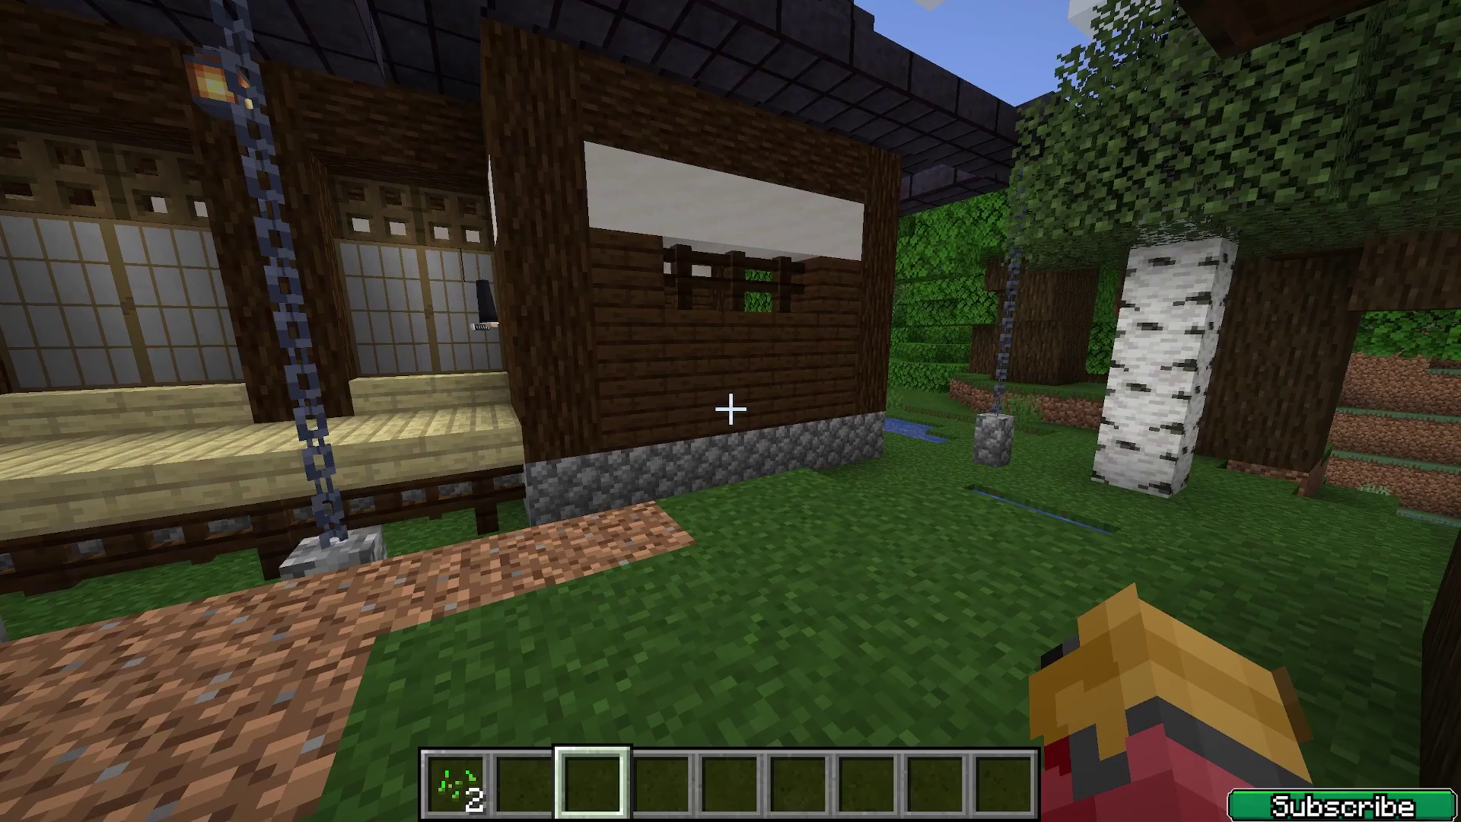